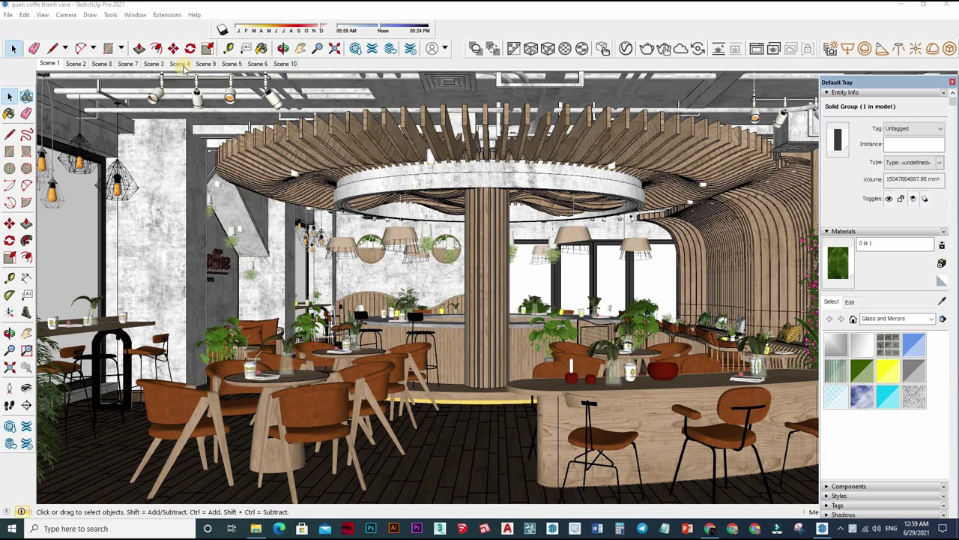
Cycle through the saved scene views (Scenes 2–10), ending back on Scene 1.
{"action": "left_click", "coordinate": [76, 65]}
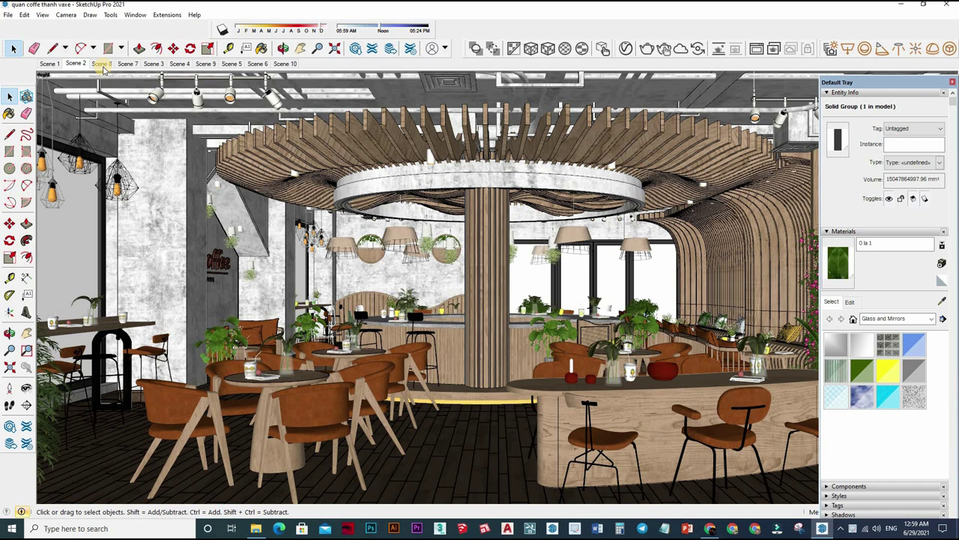
{"action": "left_click", "coordinate": [103, 64]}
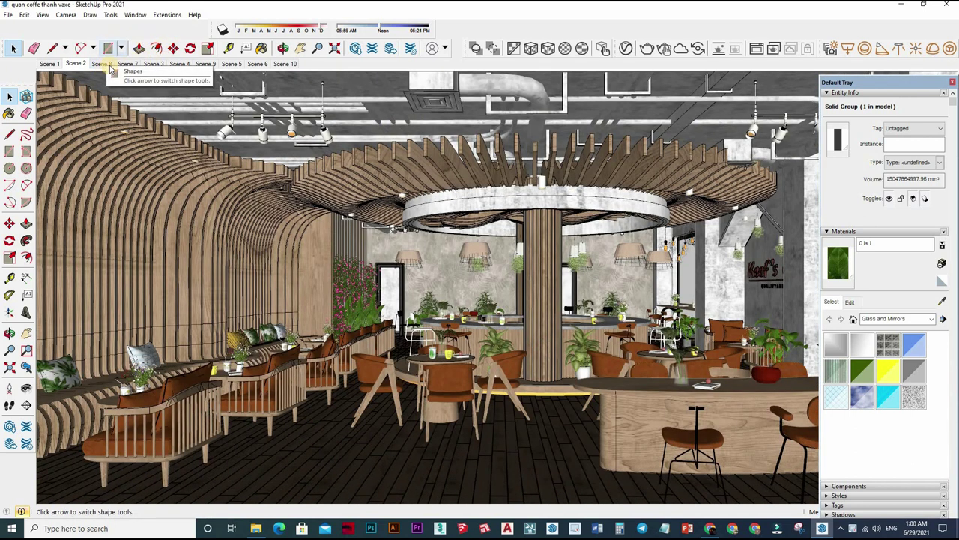
{"action": "left_click", "coordinate": [98, 65]}
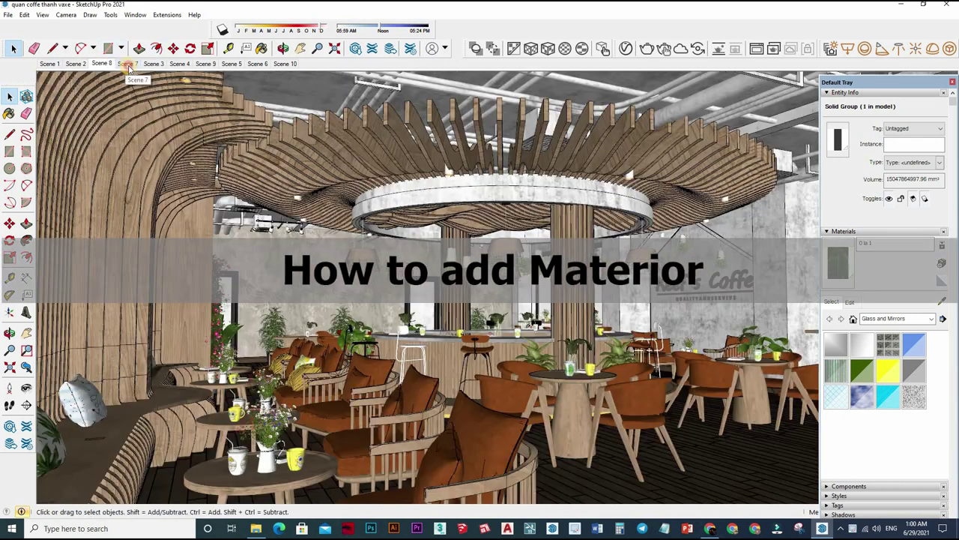
{"action": "left_click", "coordinate": [129, 65]}
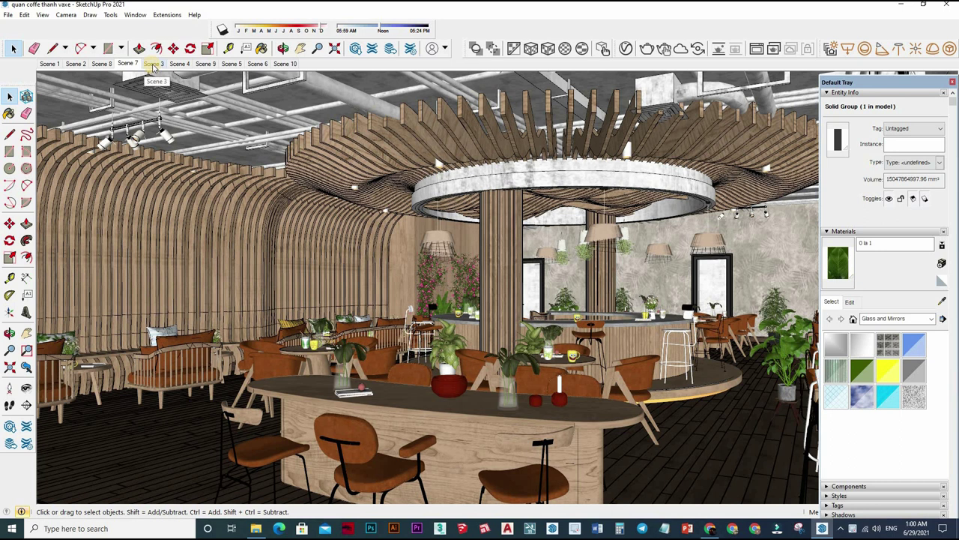
{"action": "left_click", "coordinate": [154, 65]}
{"action": "left_click", "coordinate": [178, 64]}
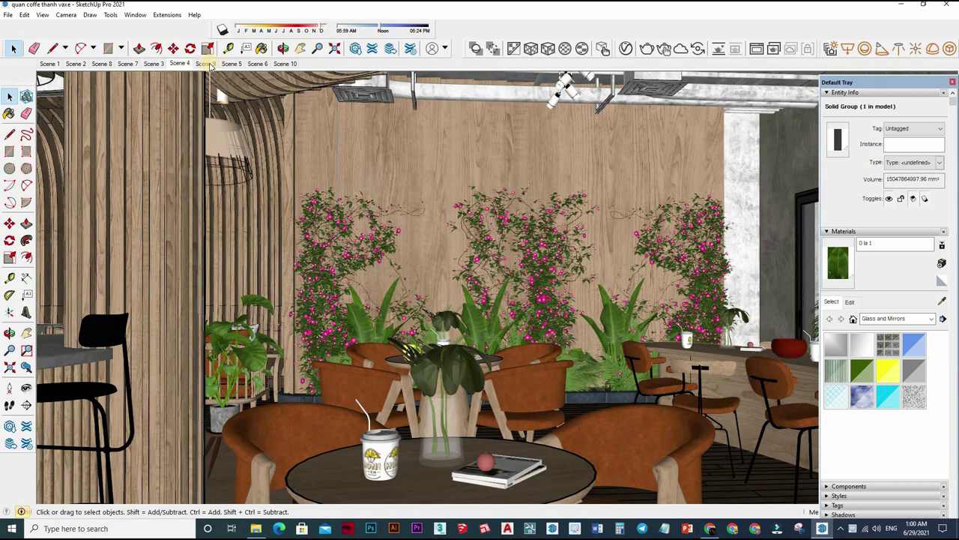
{"action": "left_click", "coordinate": [205, 64]}
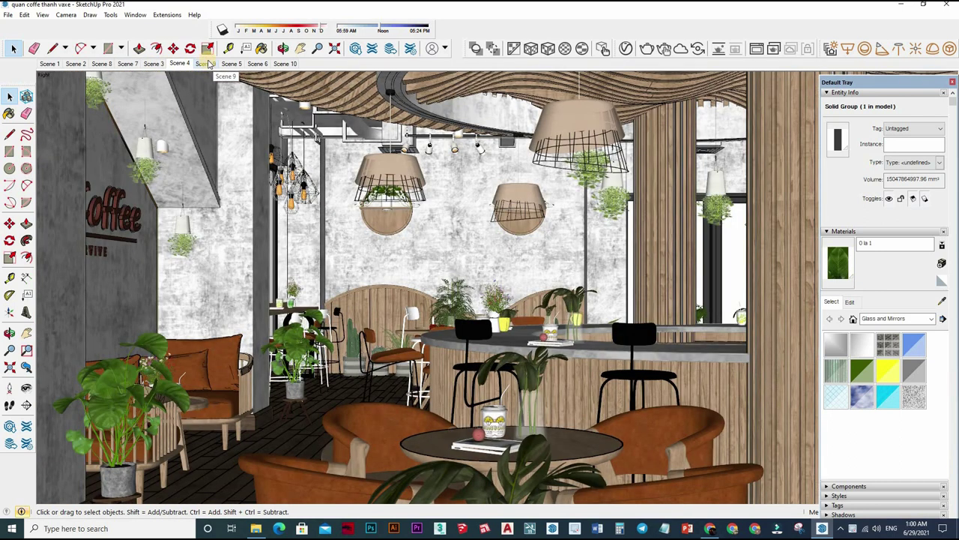
{"action": "left_click", "coordinate": [232, 65]}
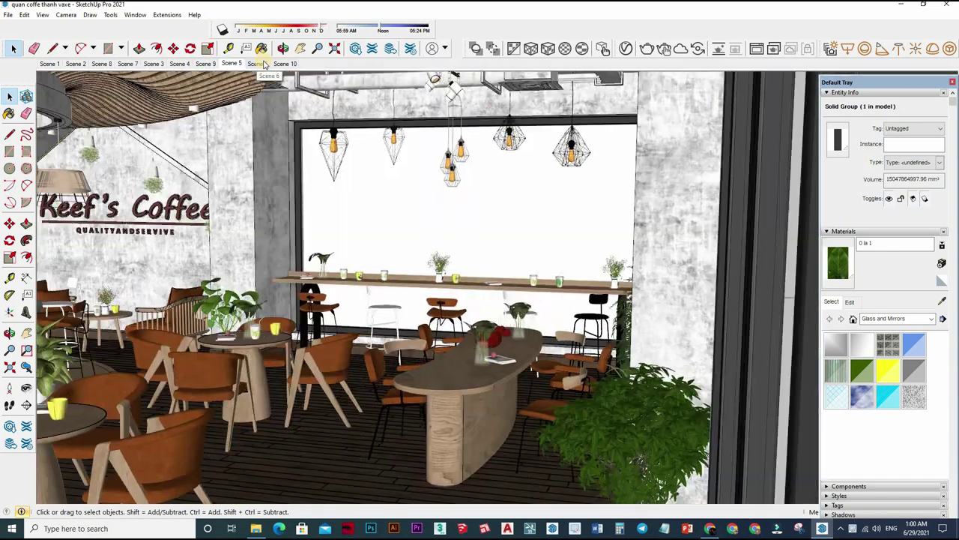
{"action": "left_click", "coordinate": [255, 64]}
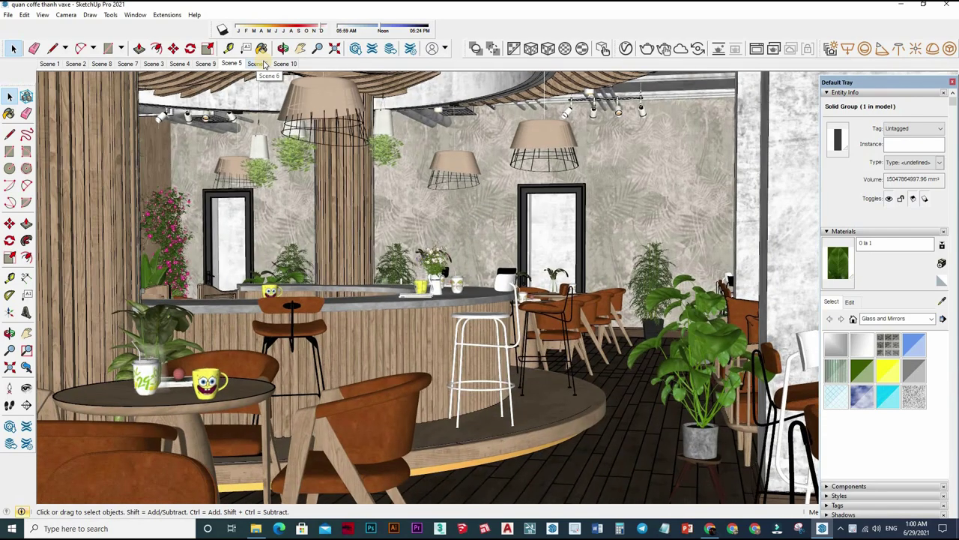
{"action": "left_click", "coordinate": [258, 64]}
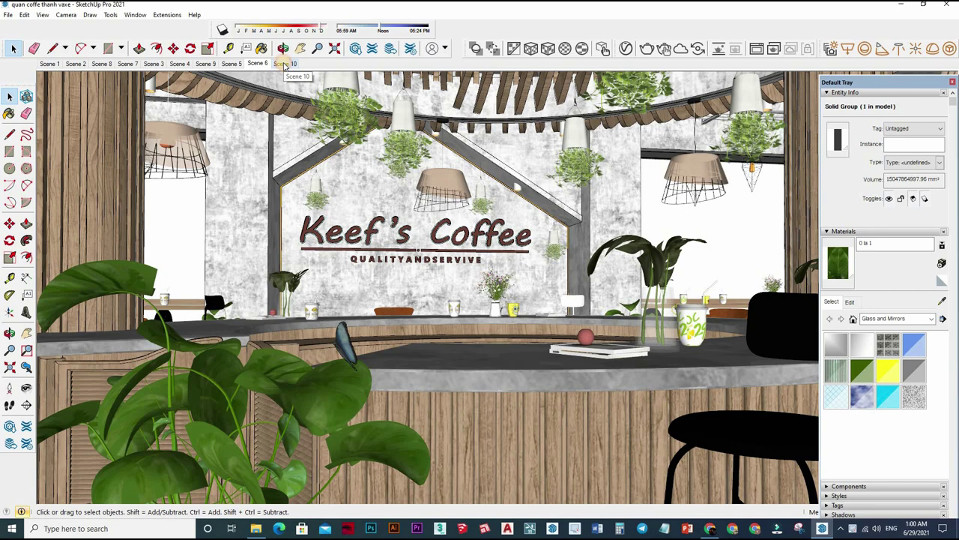
{"action": "left_click", "coordinate": [284, 64]}
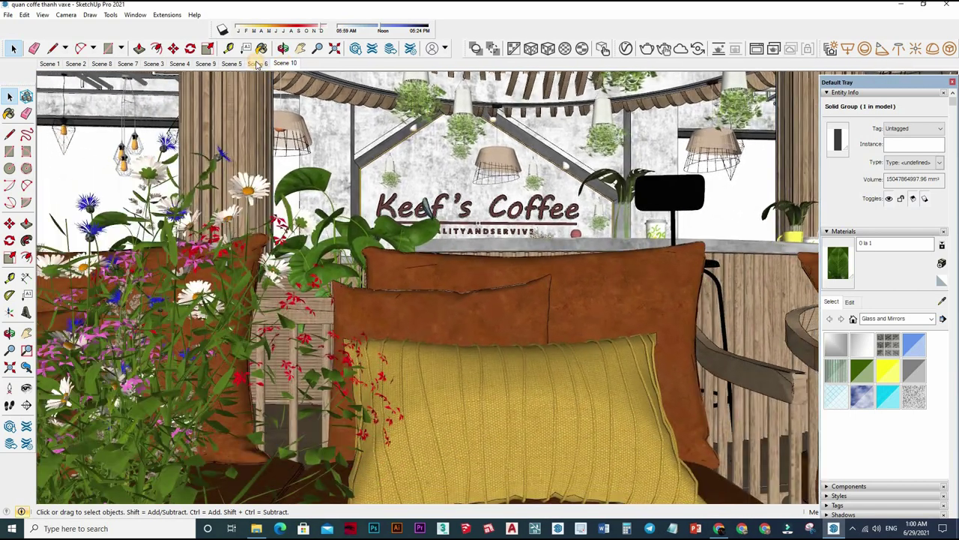
{"action": "left_click", "coordinate": [257, 64]}
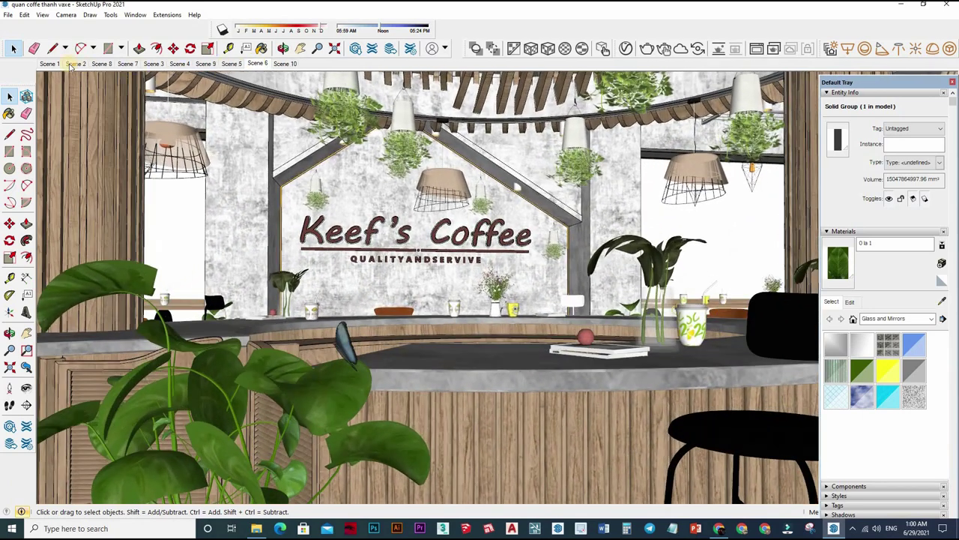
{"action": "left_click", "coordinate": [51, 63]}
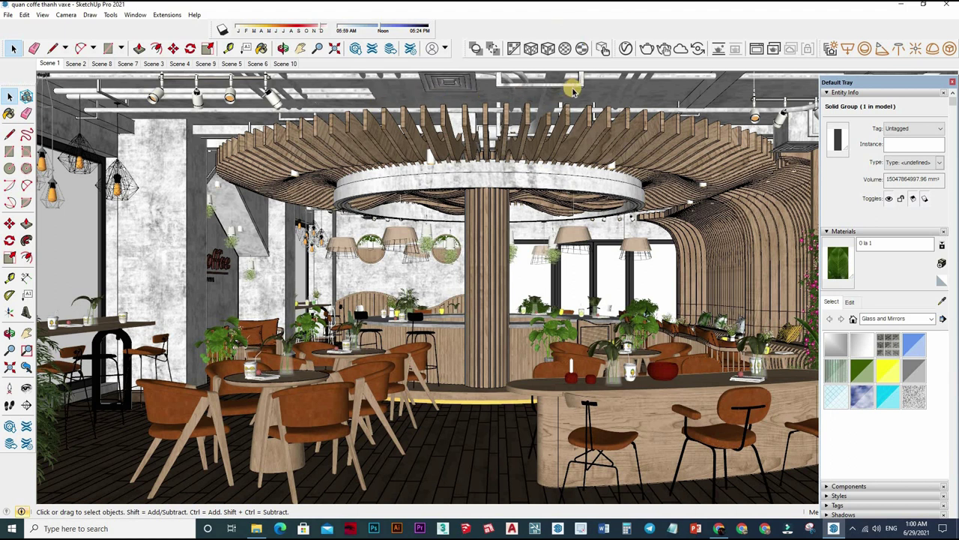
Run an 800×450 V-Ray test render of Scene 1, check its noise, then stop it and close the frame buffer.
{"action": "left_click", "coordinate": [664, 48]}
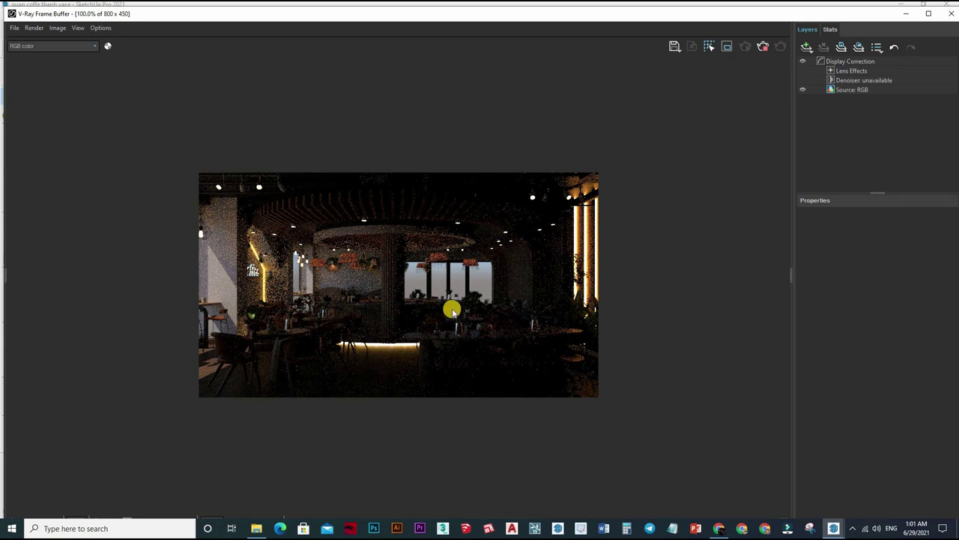
{"action": "scroll", "coordinate": [394, 281], "scroll_direction": "up", "scroll_amount": 2}
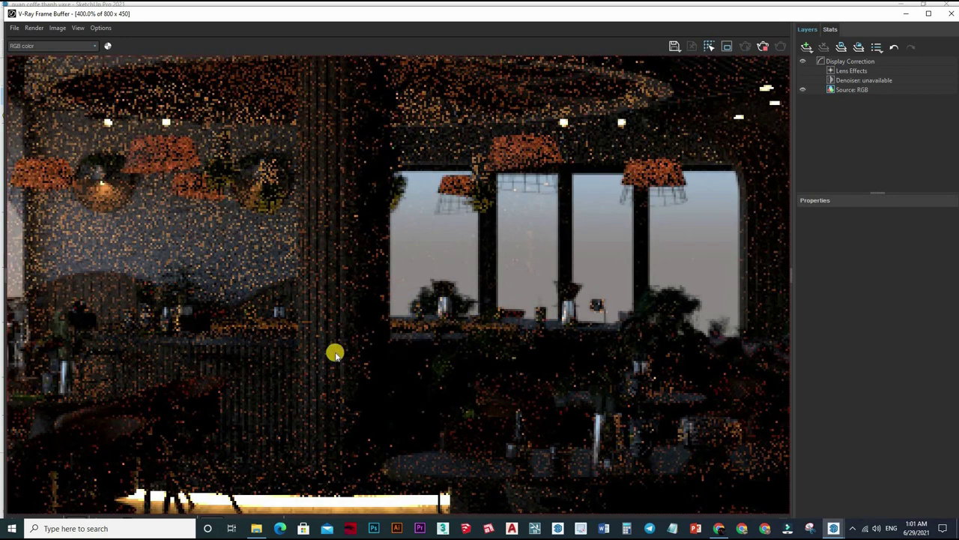
{"action": "scroll", "coordinate": [309, 321], "scroll_direction": "down", "scroll_amount": 1}
{"action": "scroll", "coordinate": [563, 239], "scroll_direction": "down", "scroll_amount": 1}
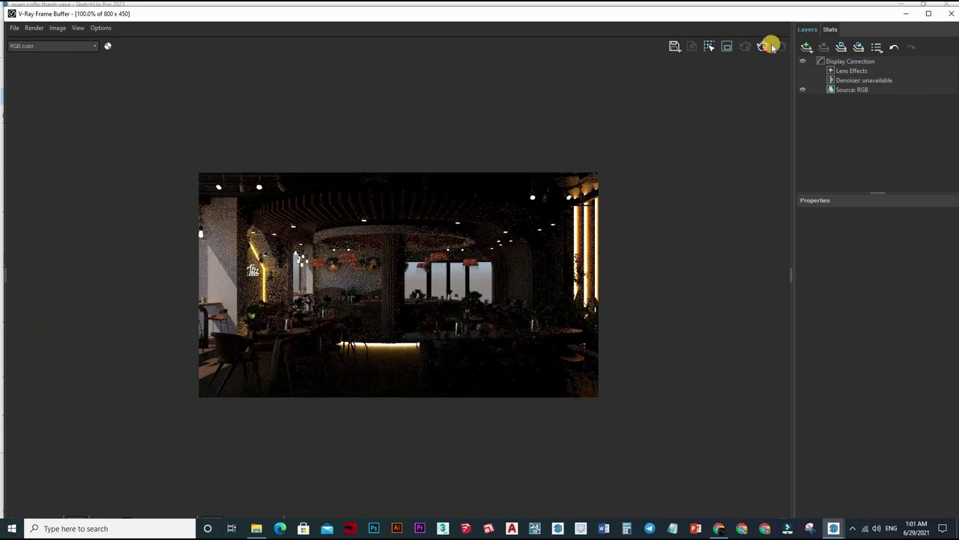
{"action": "left_click", "coordinate": [765, 48]}
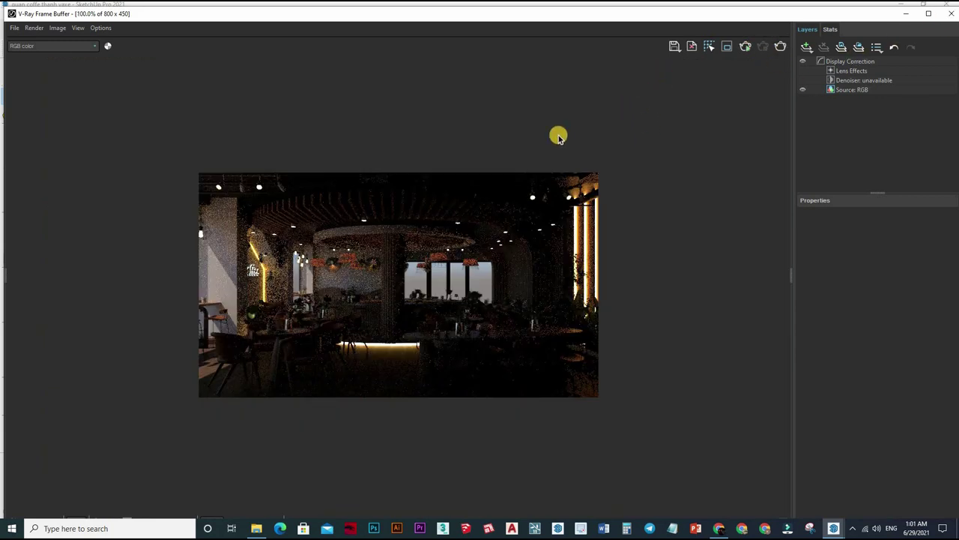
{"action": "key", "text": "alt+Tab"}
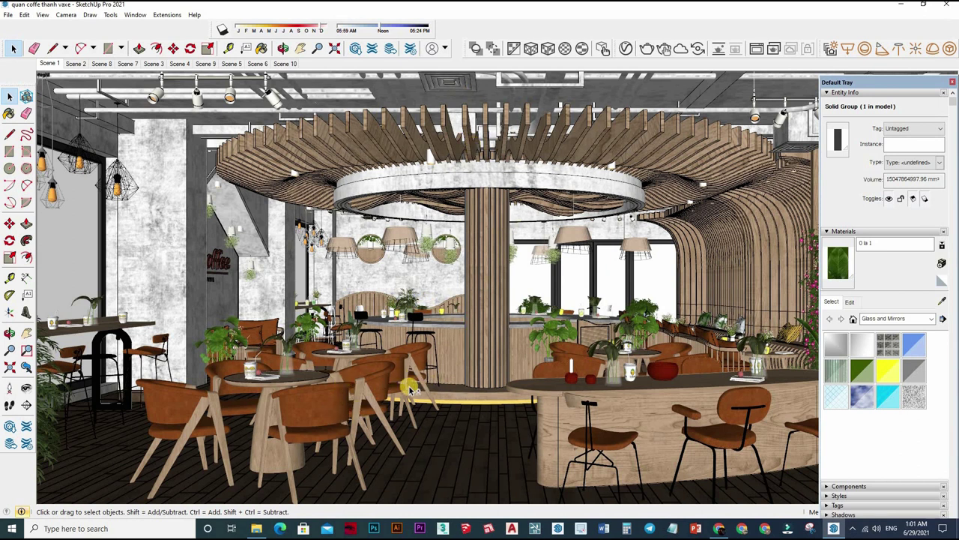
Open the V-Ray Asset Editor and move it aside to uncover the bar.
{"action": "mouse_move", "coordinate": [405, 375]}
{"action": "middle_mouse_down"}
{"action": "mouse_move", "coordinate": [458, 366]}
{"action": "mouse_move", "coordinate": [450, 357]}
{"action": "middle_mouse_up"}
{"action": "scroll", "coordinate": [442, 375], "scroll_direction": "up", "scroll_amount": 3}
{"action": "scroll", "coordinate": [442, 364], "scroll_direction": "up", "scroll_amount": 3}
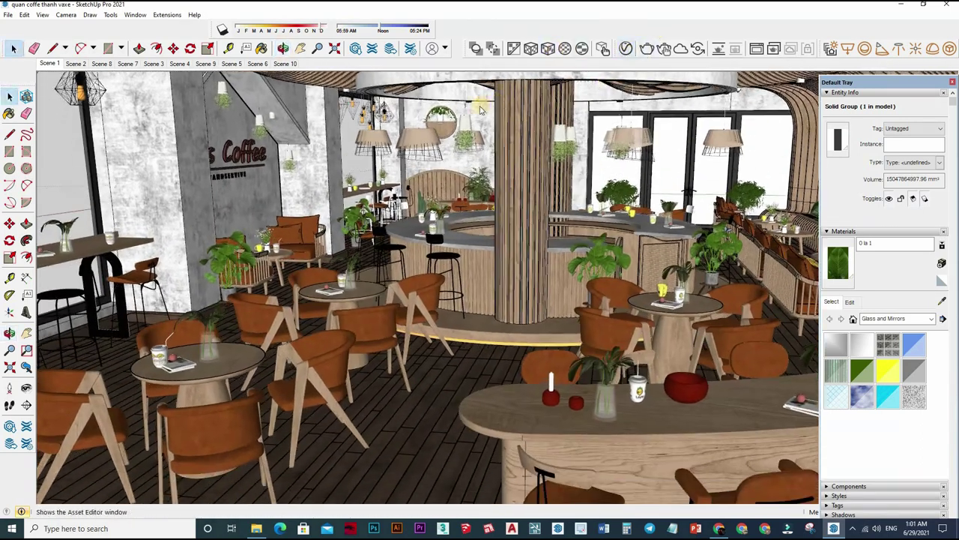
{"action": "left_click", "coordinate": [626, 48]}
{"action": "left_click_drag", "start_coordinate": [512, 107], "coordinate": [339, 81]}
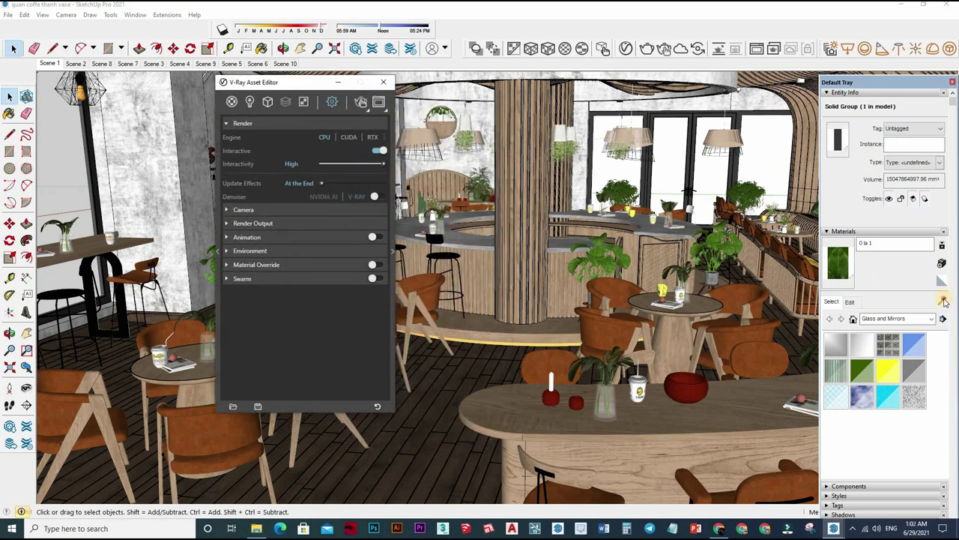
Sample the floor's san go wood material and preview it on a Generic sphere (glossiness 0.75, IOR 1.8).
{"action": "key", "text": "b"}
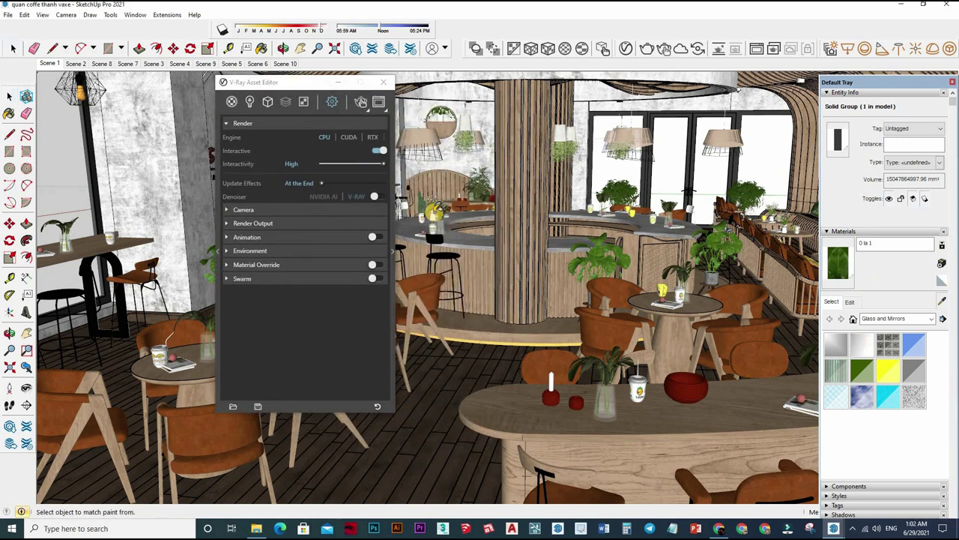
{"action": "left_click", "coordinate": [389, 241], "text": "alt"}
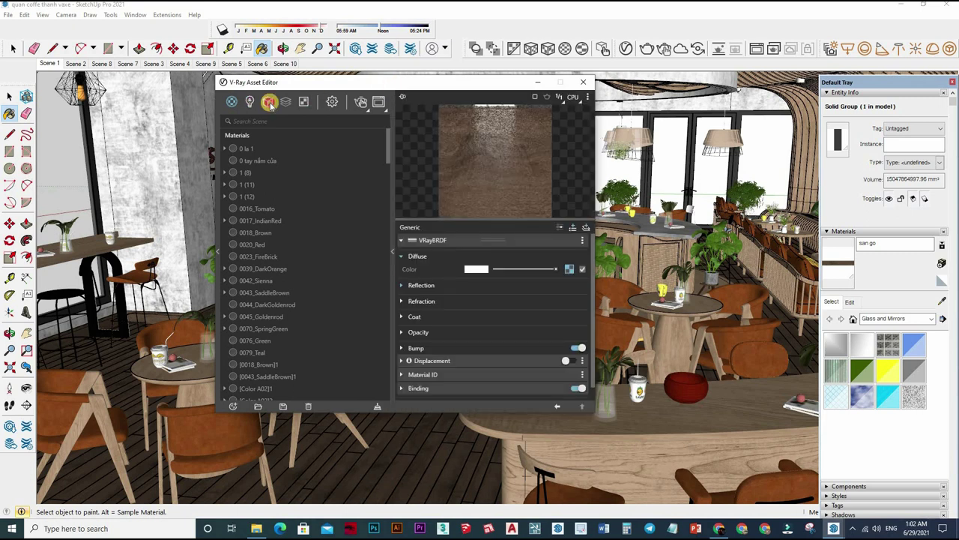
{"action": "left_click_drag", "start_coordinate": [390, 82], "coordinate": [244, 95]}
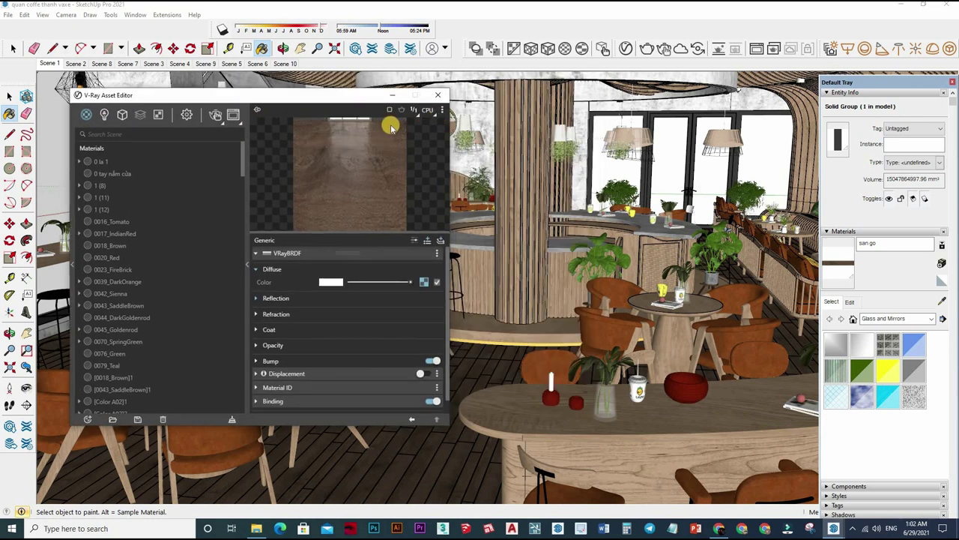
{"action": "left_click", "coordinate": [442, 110]}
{"action": "left_click", "coordinate": [401, 127]}
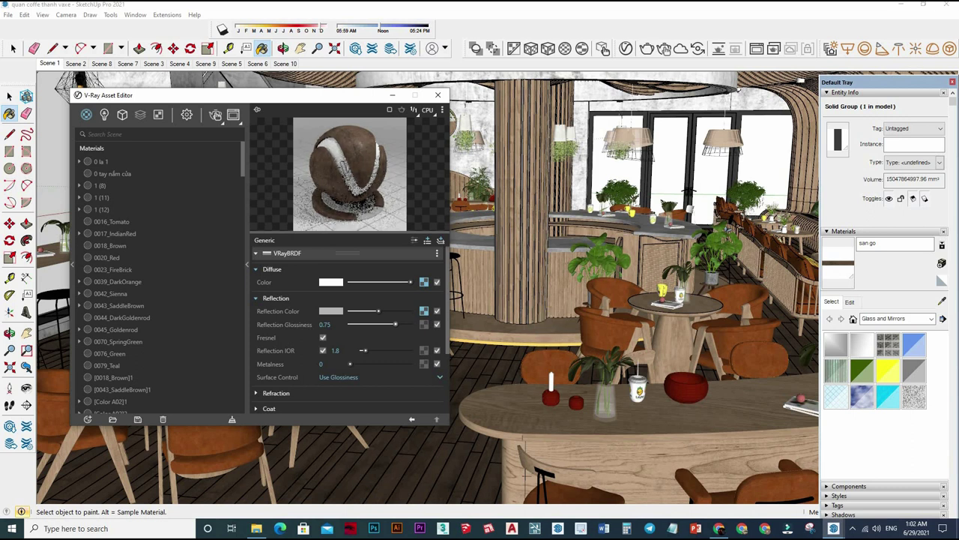
{"action": "scroll", "coordinate": [391, 314], "scroll_direction": "down", "scroll_amount": 3}
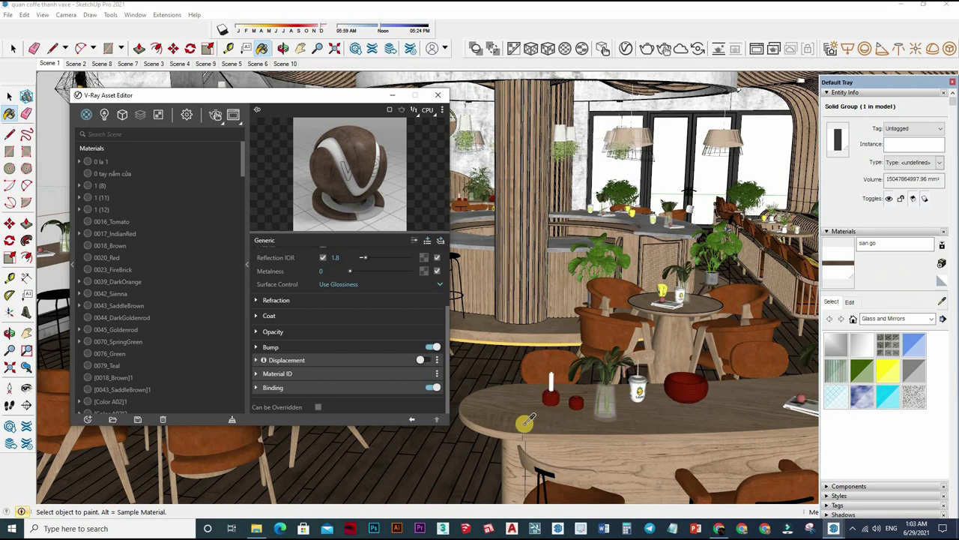
{"action": "key", "text": "alt"}
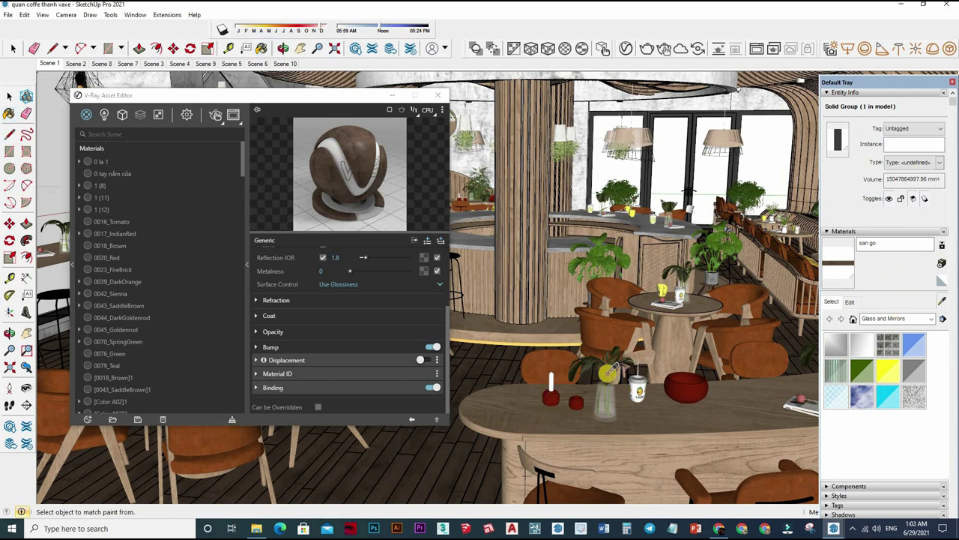
{"action": "scroll", "coordinate": [610, 367], "scroll_direction": "up", "scroll_amount": 3}
{"action": "middle_click_drag", "start_coordinate": [610, 367], "coordinate": [570, 374]}
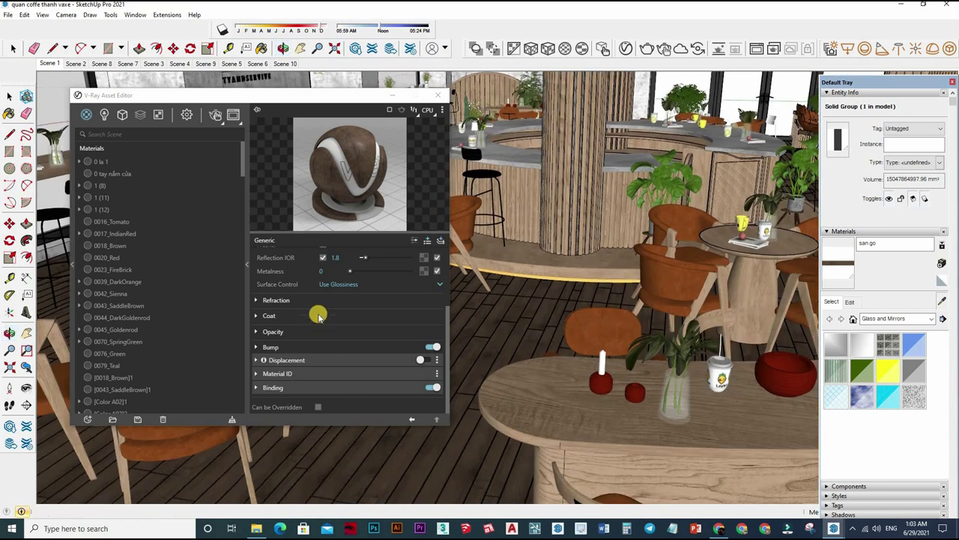
Sample the table's Color A06 material, preview it on a sphere and confirm reflection glossiness 0.75.
{"action": "left_click", "coordinate": [455, 106], "text": "alt"}
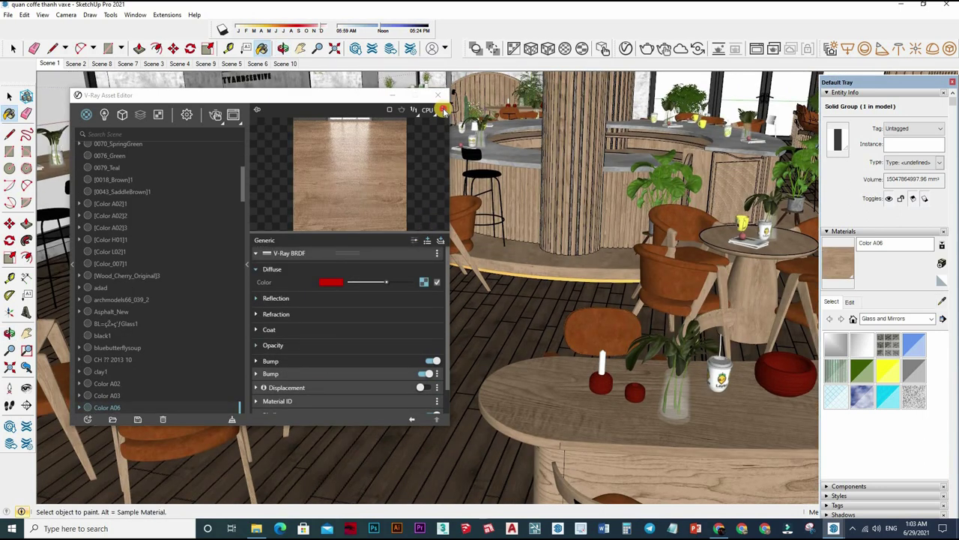
{"action": "right_click", "coordinate": [371, 193]}
{"action": "left_click", "coordinate": [411, 139]}
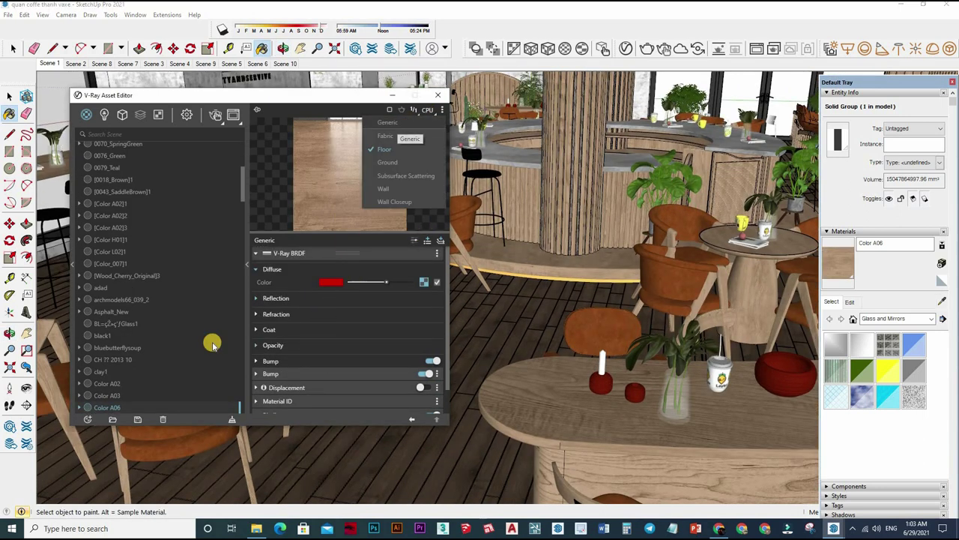
{"action": "left_click", "coordinate": [392, 323]}
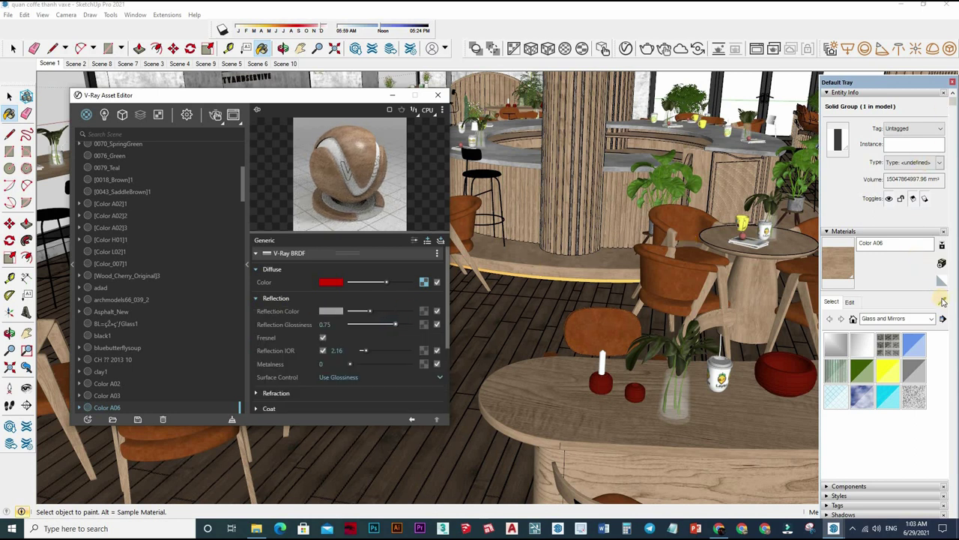
{"action": "left_click", "coordinate": [664, 398]}
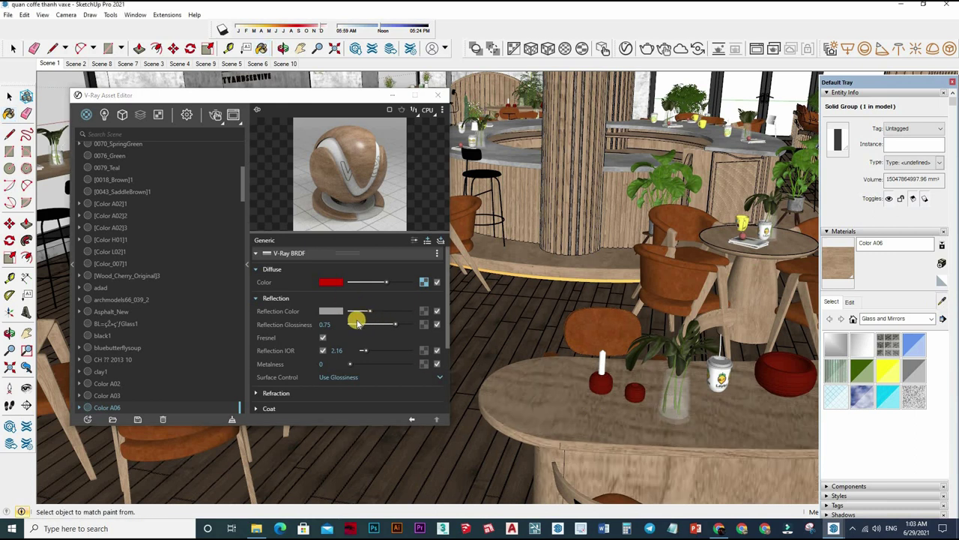
{"action": "left_click", "coordinate": [334, 323]}
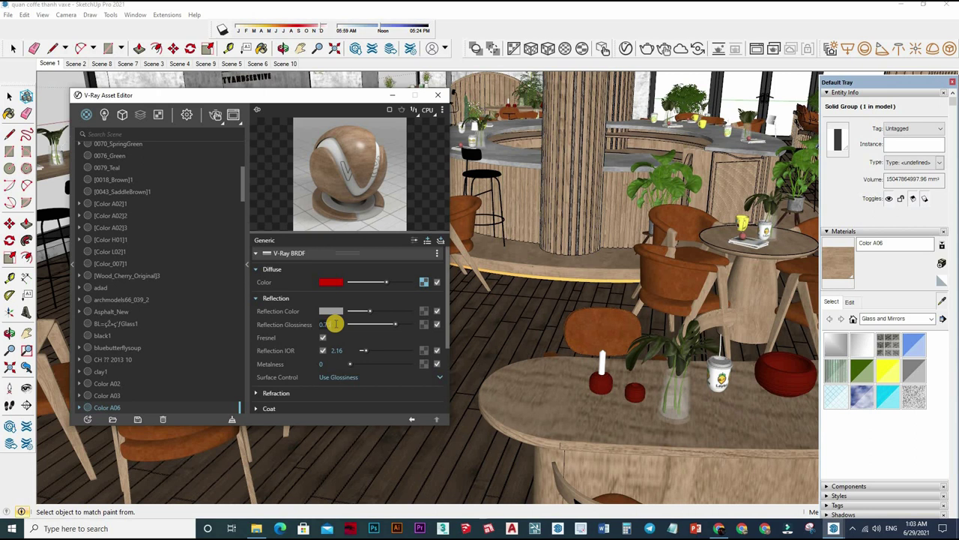
{"action": "key", "text": "Return"}
{"action": "key", "text": "Return"}
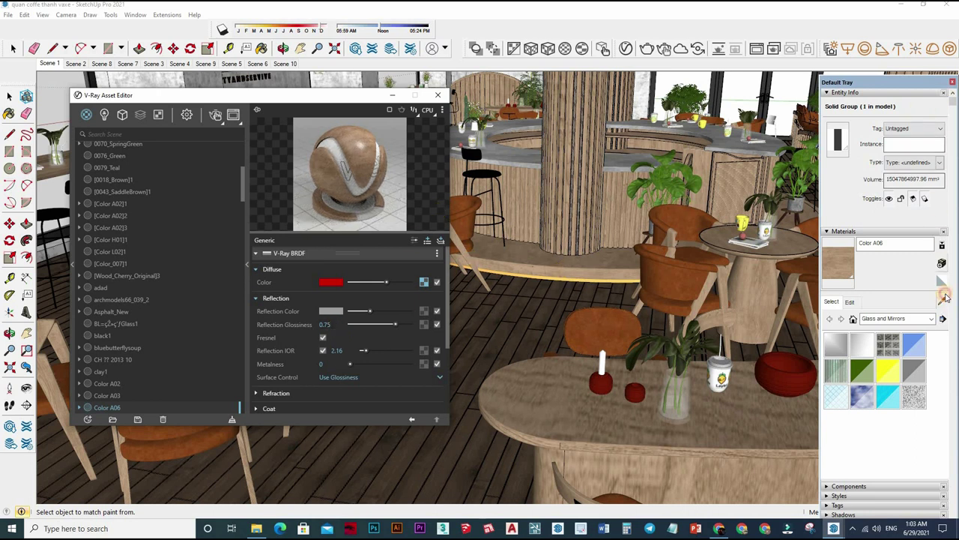
{"action": "left_click", "coordinate": [665, 354]}
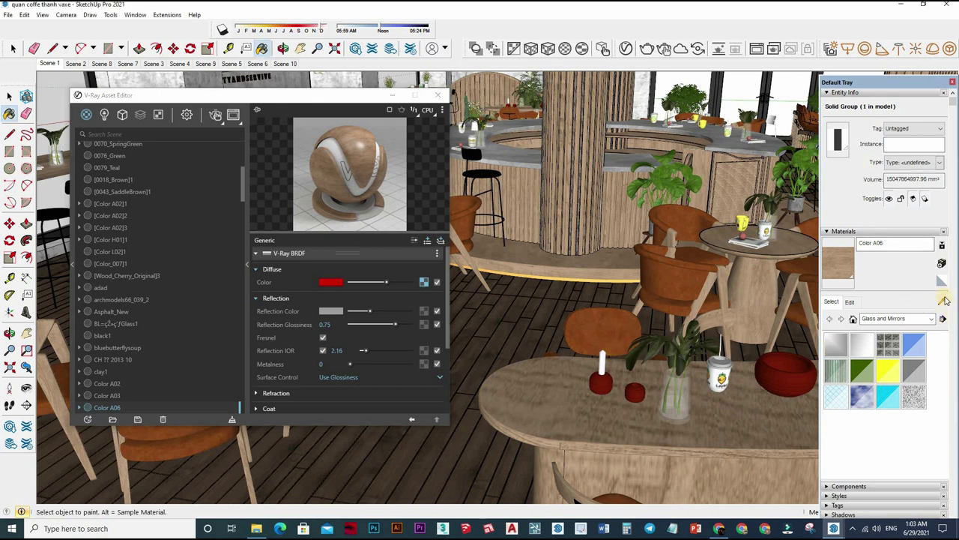
{"action": "key", "text": "alt"}
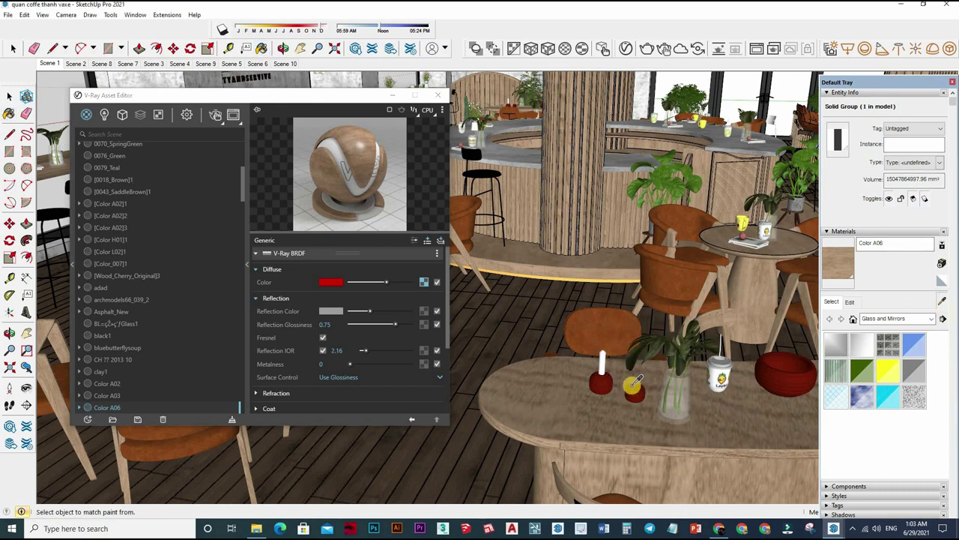
{"action": "mouse_move", "coordinate": [679, 381]}
{"action": "middle_mouse_down"}
{"action": "mouse_move", "coordinate": [677, 428]}
{"action": "mouse_move", "coordinate": [322, 289]}
{"action": "middle_mouse_up"}
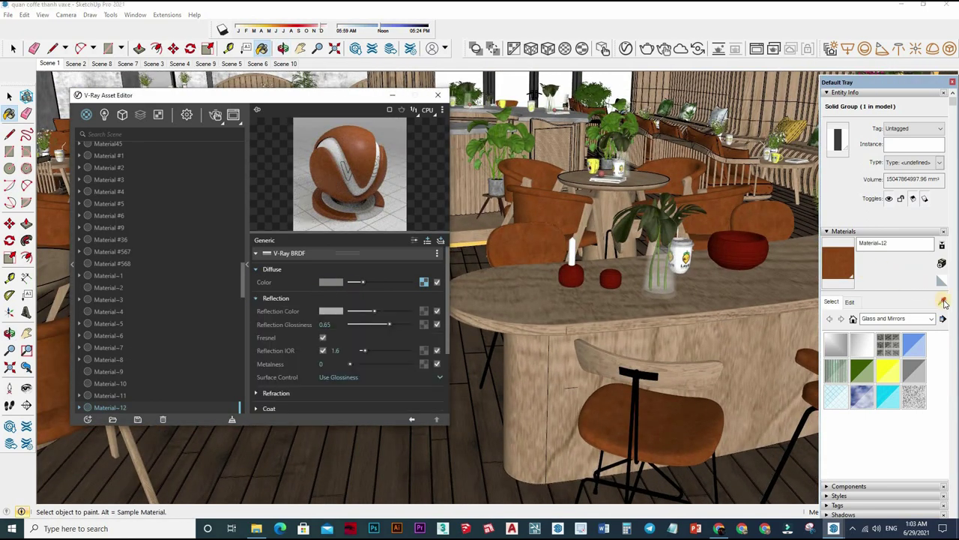
Sample the black chair-frame Material-2 and change its reflection IOR from 1.6 to 2.
{"action": "middle_click_drag", "start_coordinate": [609, 432], "coordinate": [622, 424]}
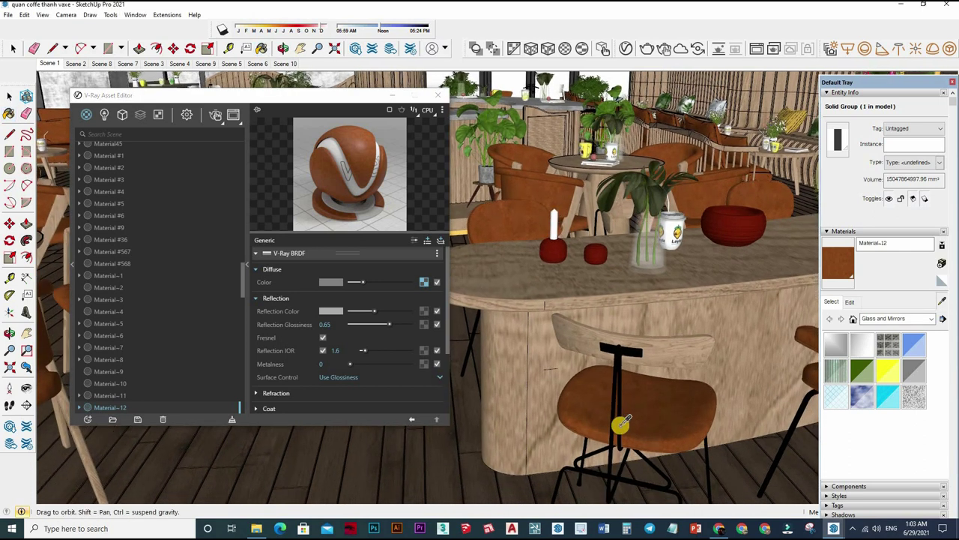
{"action": "scroll", "coordinate": [622, 423], "scroll_direction": "up", "scroll_amount": 2}
{"action": "left_click", "coordinate": [610, 408], "text": "alt"}
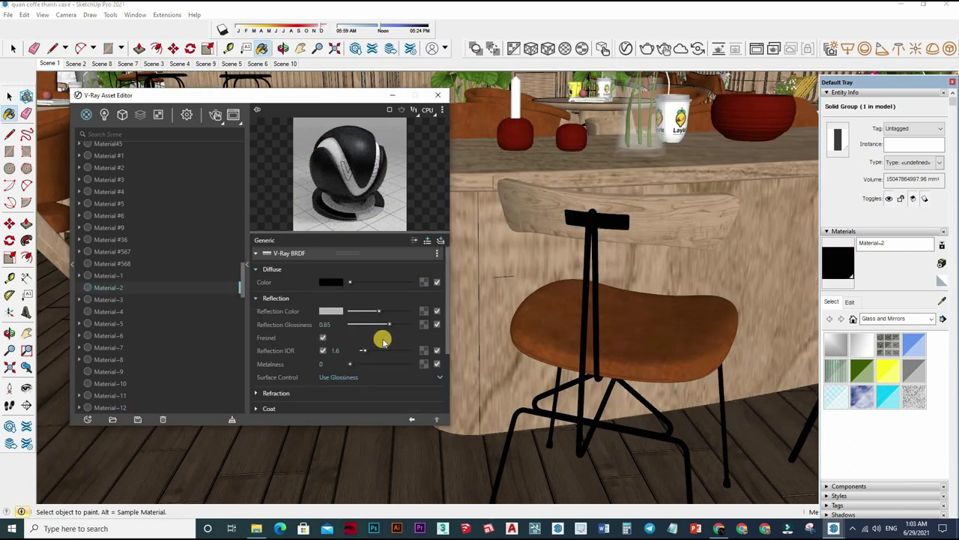
{"action": "scroll", "coordinate": [349, 359], "scroll_direction": "down", "scroll_amount": 2}
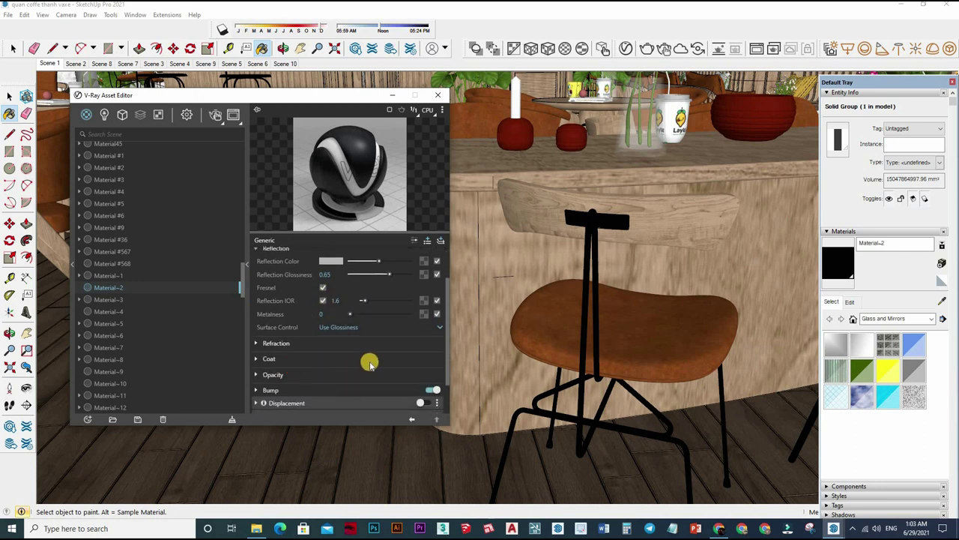
{"action": "left_click", "coordinate": [364, 343]}
{"action": "scroll", "coordinate": [352, 346], "scroll_direction": "up", "scroll_amount": 2}
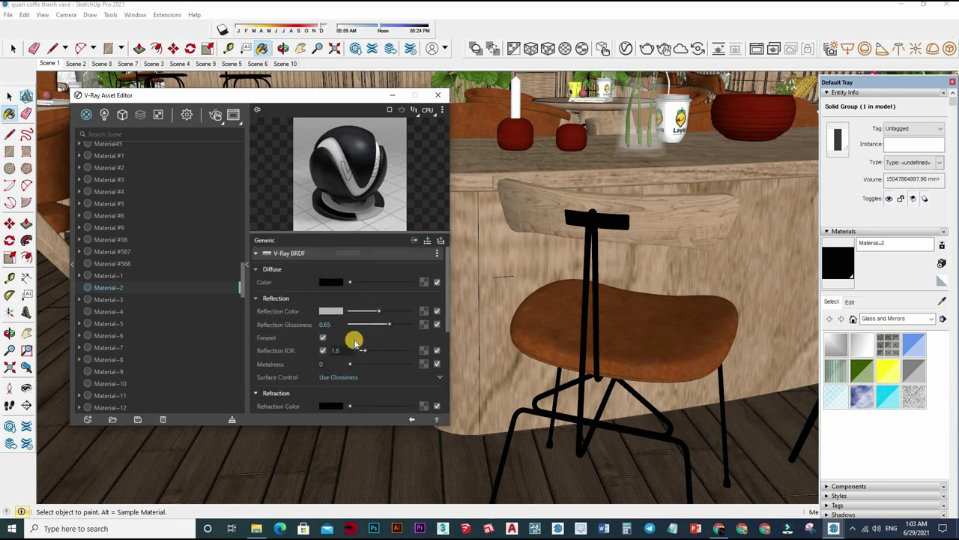
{"action": "type", "text": "2"}
{"action": "key", "text": "Return"}
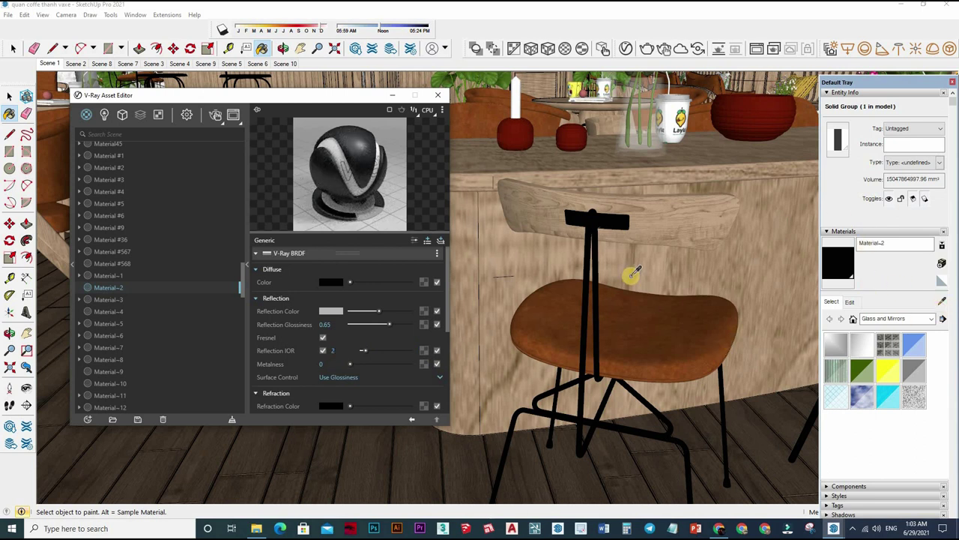
{"action": "mouse_move", "coordinate": [654, 218]}
{"action": "middle_mouse_down"}
{"action": "mouse_move", "coordinate": [708, 315]}
{"action": "mouse_move", "coordinate": [553, 280]}
{"action": "middle_mouse_up"}
{"action": "scroll", "coordinate": [553, 281], "scroll_direction": "up", "scroll_amount": 2}
Expand the reflection and refraction settings of Material-27.
{"action": "scroll", "coordinate": [553, 284], "scroll_direction": "up", "scroll_amount": 2}
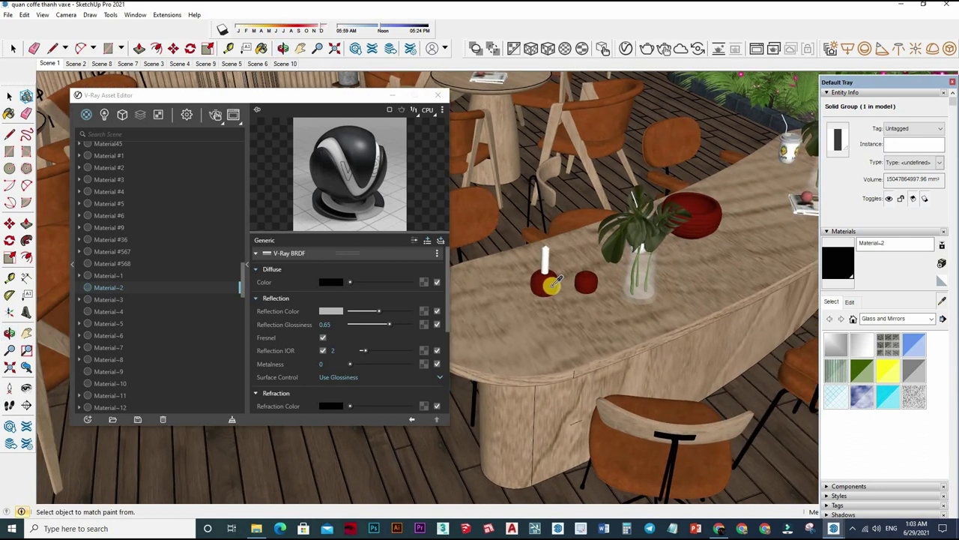
{"action": "scroll", "coordinate": [514, 300], "scroll_direction": "up", "scroll_amount": 1}
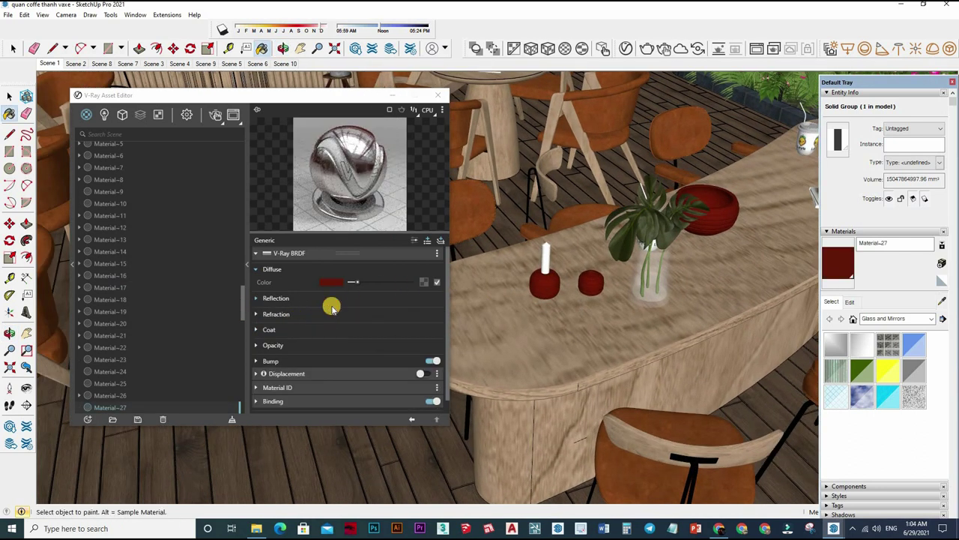
{"action": "left_click", "coordinate": [331, 314]}
{"action": "left_click", "coordinate": [330, 298]}
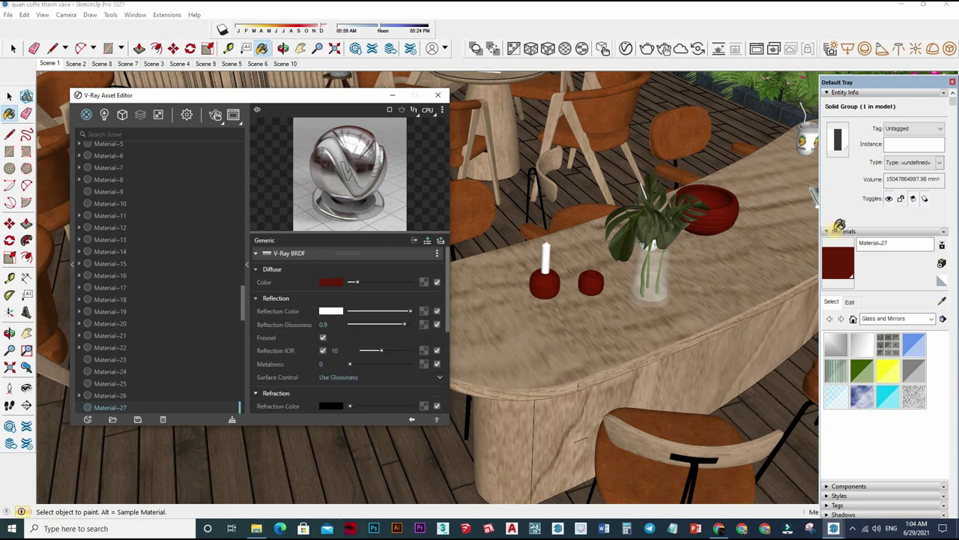
Sample the glass vase material 0020_Red and review its reflection and refraction settings.
{"action": "left_click", "coordinate": [941, 302]}
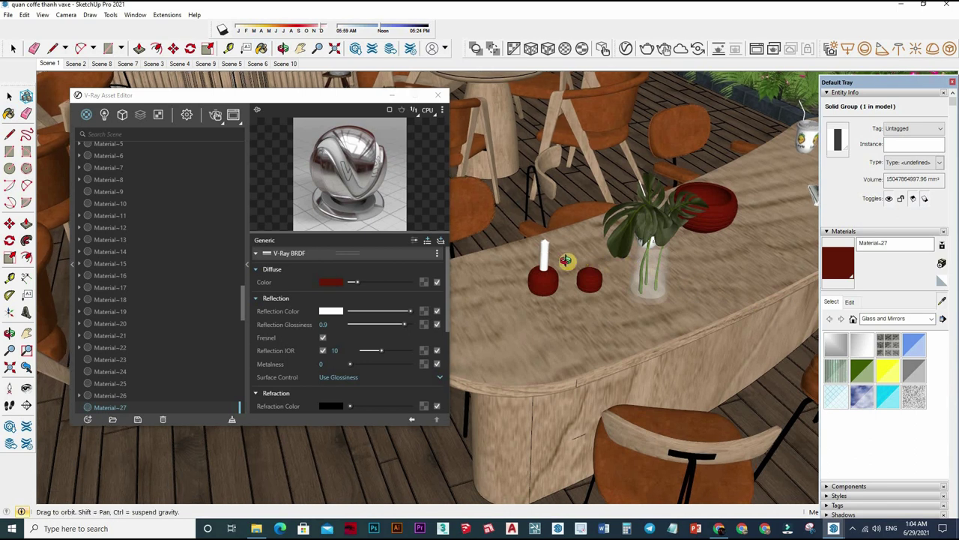
{"action": "middle_click_drag", "start_coordinate": [696, 288], "coordinate": [671, 302]}
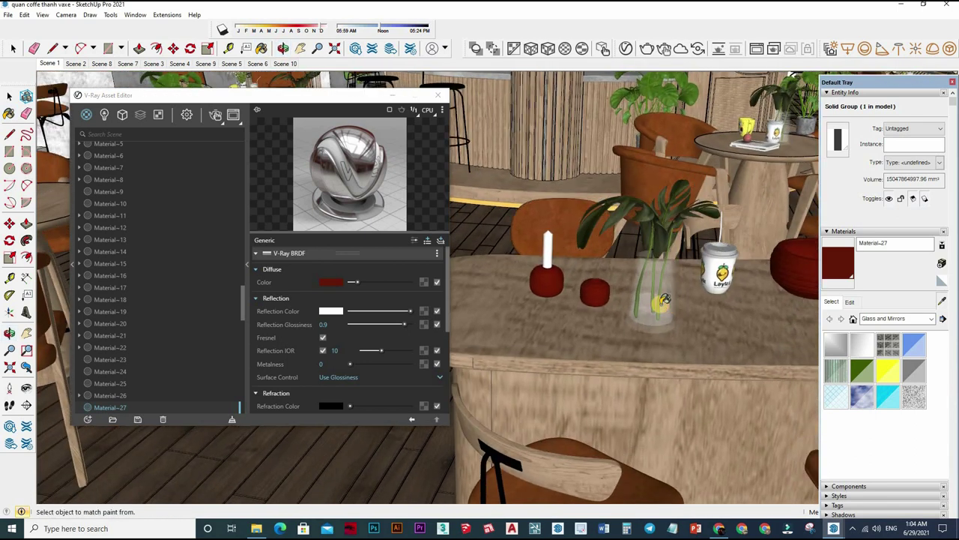
{"action": "scroll", "coordinate": [671, 302], "scroll_direction": "up", "scroll_amount": 2}
{"action": "left_click", "coordinate": [333, 304]}
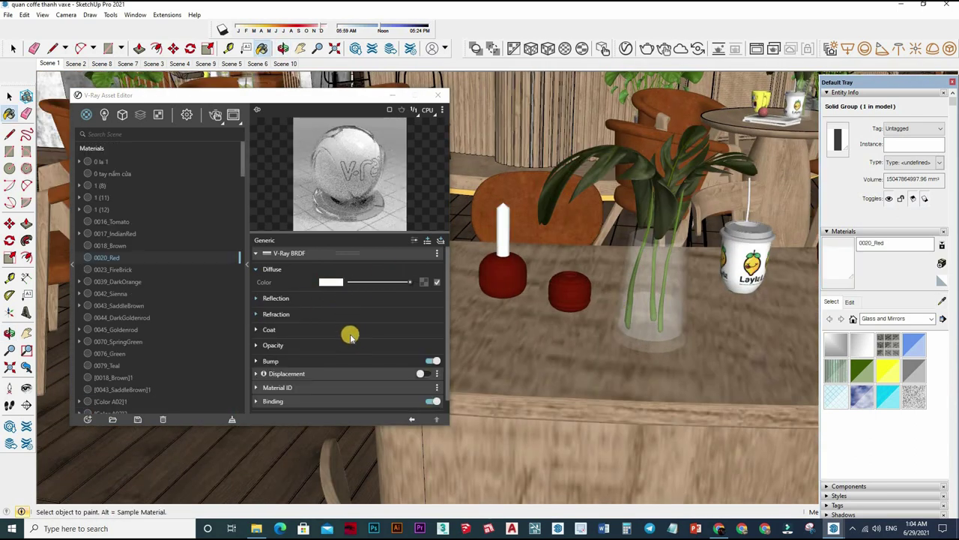
{"action": "left_click", "coordinate": [334, 298]}
{"action": "scroll", "coordinate": [392, 337], "scroll_direction": "down", "scroll_amount": 2}
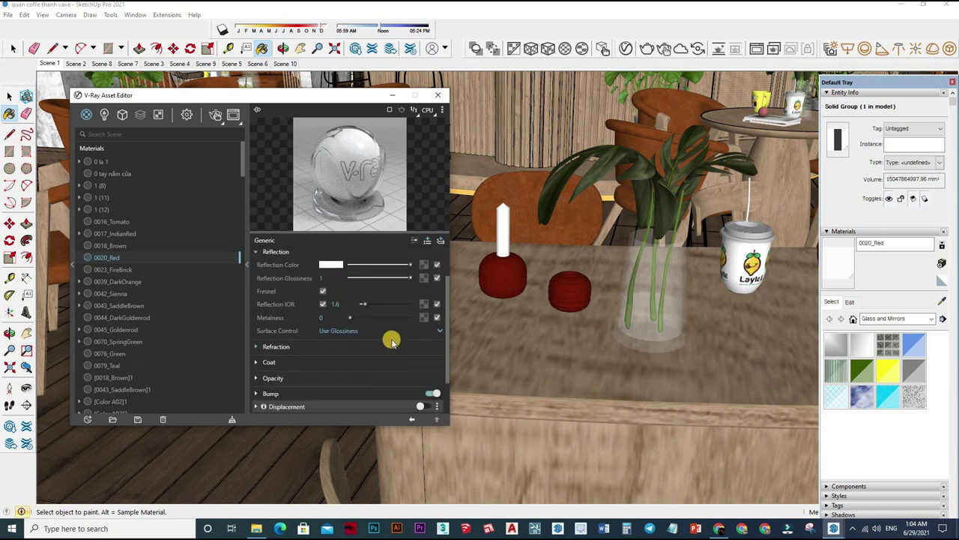
{"action": "scroll", "coordinate": [392, 336], "scroll_direction": "down", "scroll_amount": 2}
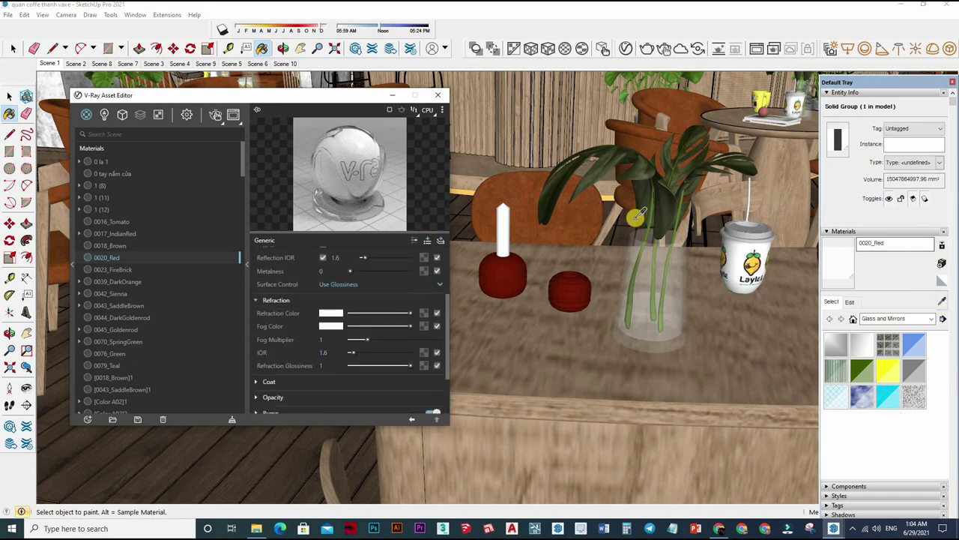
{"action": "key", "text": "alt"}
{"action": "mouse_move", "coordinate": [623, 235]}
{"action": "middle_mouse_down"}
{"action": "mouse_move", "coordinate": [697, 278]}
{"action": "mouse_move", "coordinate": [595, 264]}
{"action": "mouse_move", "coordinate": [593, 289]}
{"action": "mouse_move", "coordinate": [622, 325]}
{"action": "mouse_move", "coordinate": [561, 267]}
{"action": "middle_mouse_up"}
{"action": "mouse_move", "coordinate": [560, 212]}
{"action": "middle_mouse_down"}
{"action": "mouse_move", "coordinate": [524, 139]}
{"action": "mouse_move", "coordinate": [607, 241]}
{"action": "mouse_move", "coordinate": [559, 313]}
{"action": "mouse_move", "coordinate": [614, 277]}
{"action": "middle_mouse_up"}
Sample the concrete wall material Color_000 and review its reflection glossiness 0.6 and IOR 2.
{"action": "left_click", "coordinate": [613, 279]}
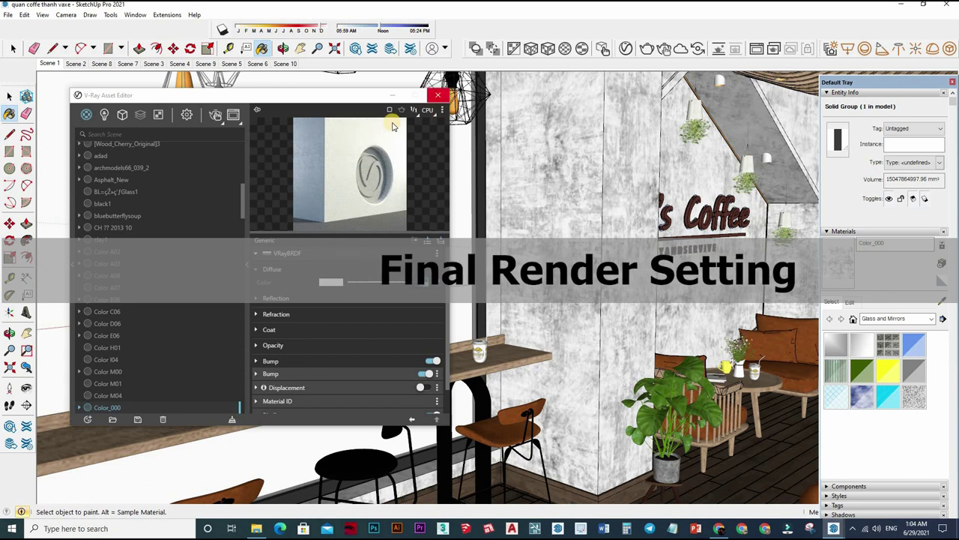
{"action": "left_click", "coordinate": [442, 109]}
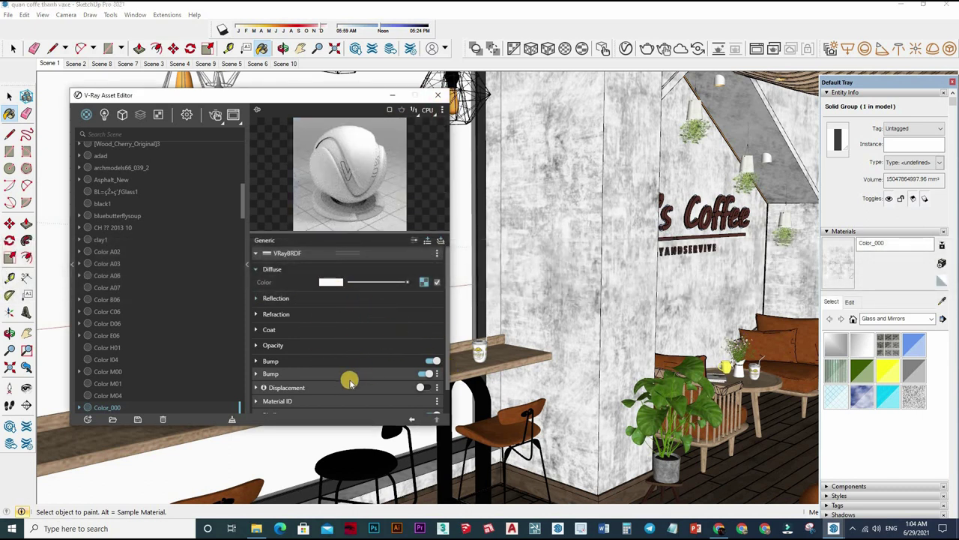
{"action": "scroll", "coordinate": [380, 336], "scroll_direction": "down", "scroll_amount": 1}
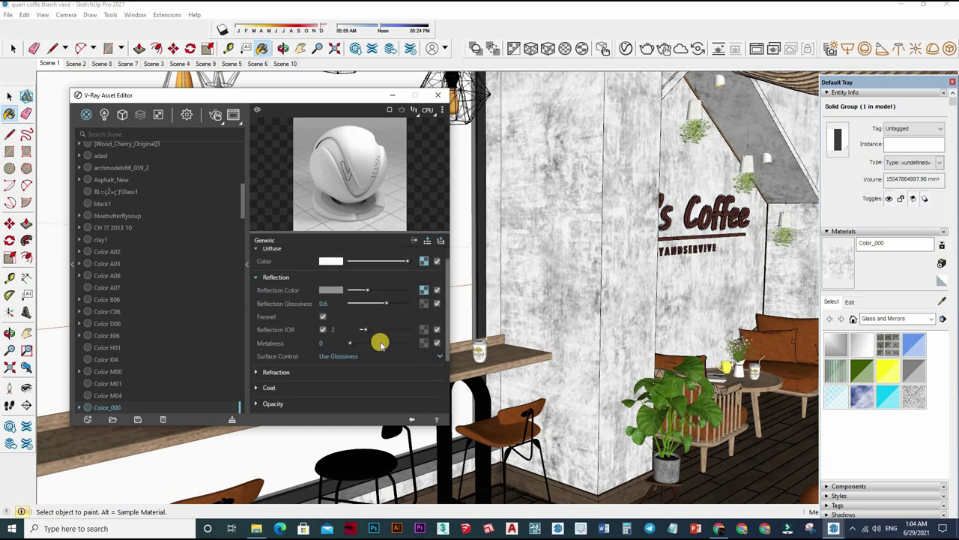
{"action": "scroll", "coordinate": [381, 336], "scroll_direction": "down", "scroll_amount": 2}
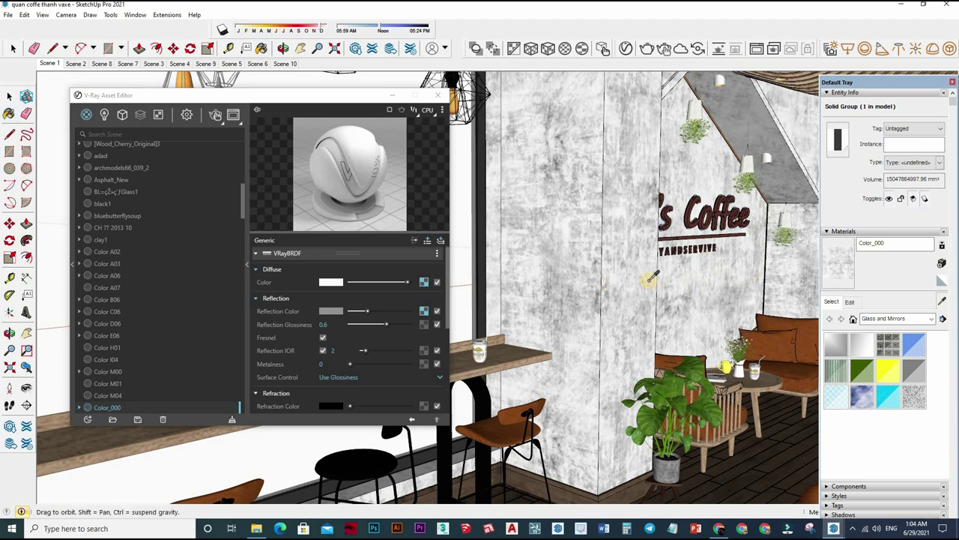
Orbit and zoom in on the Coffee sign.
{"action": "middle_click_drag", "start_coordinate": [674, 281], "coordinate": [603, 272]}
{"action": "scroll", "coordinate": [603, 272], "scroll_direction": "up", "scroll_amount": 2}
{"action": "scroll", "coordinate": [584, 265], "scroll_direction": "up", "scroll_amount": 2}
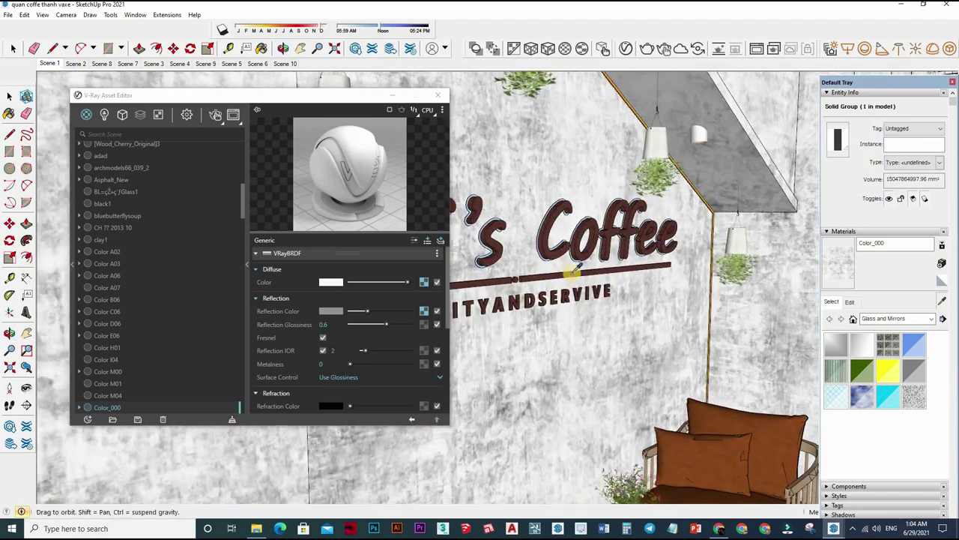
{"action": "scroll", "coordinate": [567, 259], "scroll_direction": "up", "scroll_amount": 2}
{"action": "scroll", "coordinate": [549, 253], "scroll_direction": "up", "scroll_amount": 2}
{"action": "scroll", "coordinate": [549, 252], "scroll_direction": "up", "scroll_amount": 3}
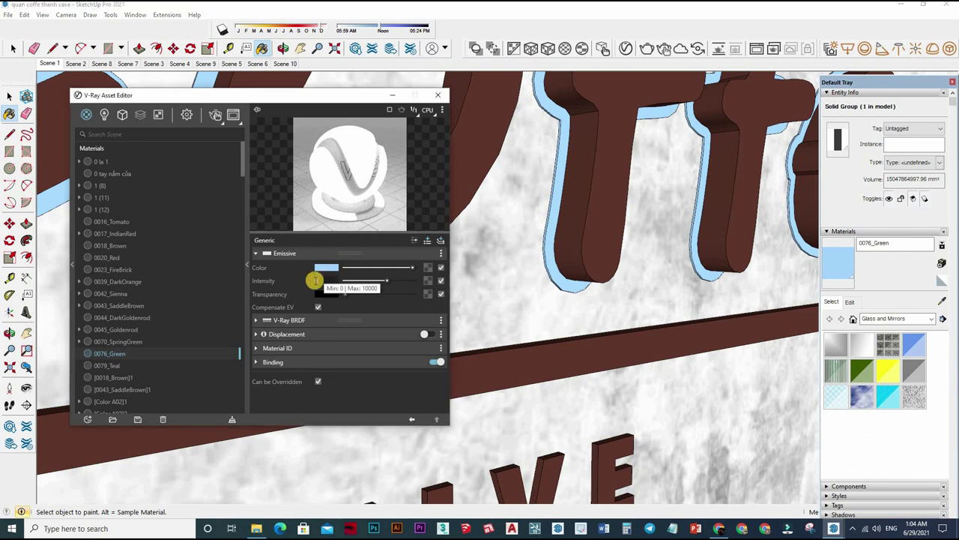
Sample the Coffee letters' 0016_Tomato material and show its reflection settings.
{"action": "double_click", "coordinate": [320, 281]}
{"action": "left_click", "coordinate": [942, 302]}
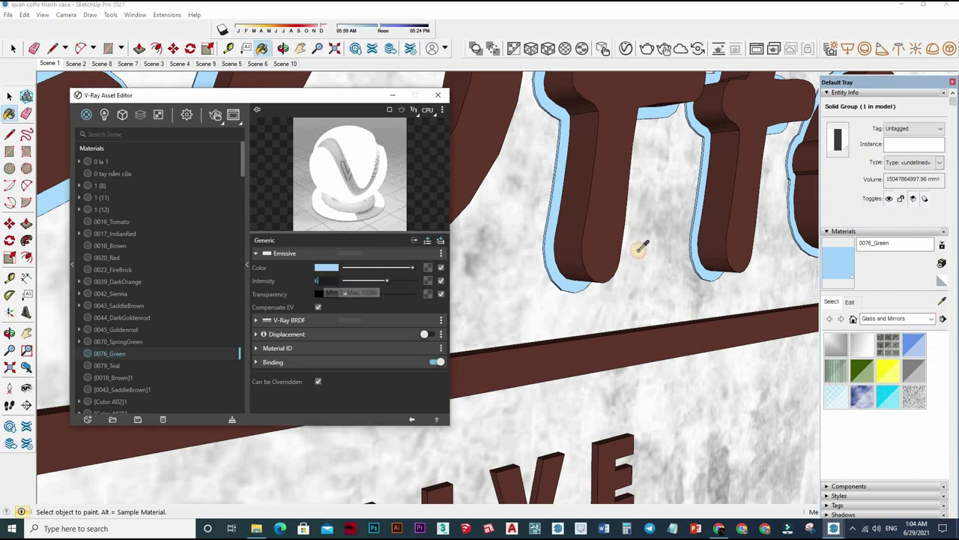
{"action": "left_click", "coordinate": [628, 335]}
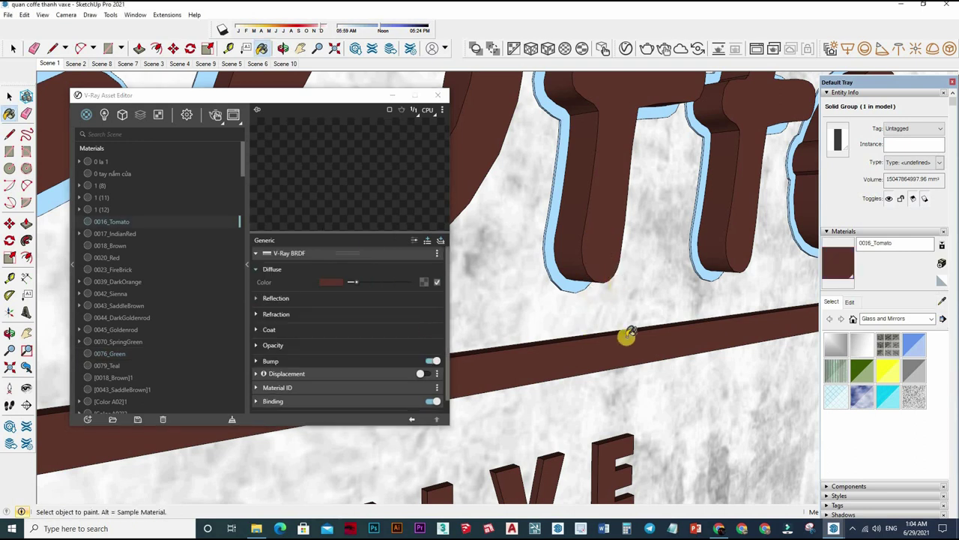
{"action": "left_click", "coordinate": [306, 313]}
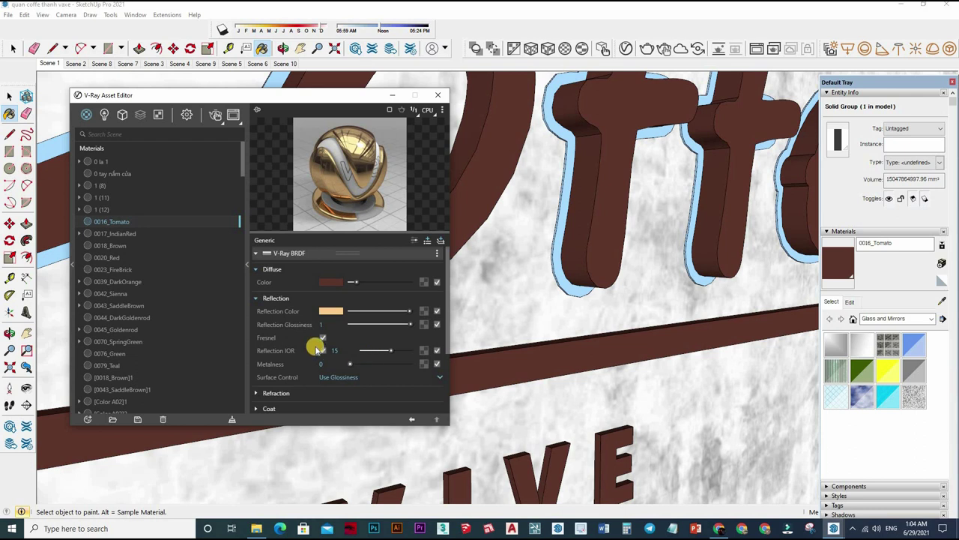
{"action": "scroll", "coordinate": [316, 350], "scroll_direction": "down", "scroll_amount": 1}
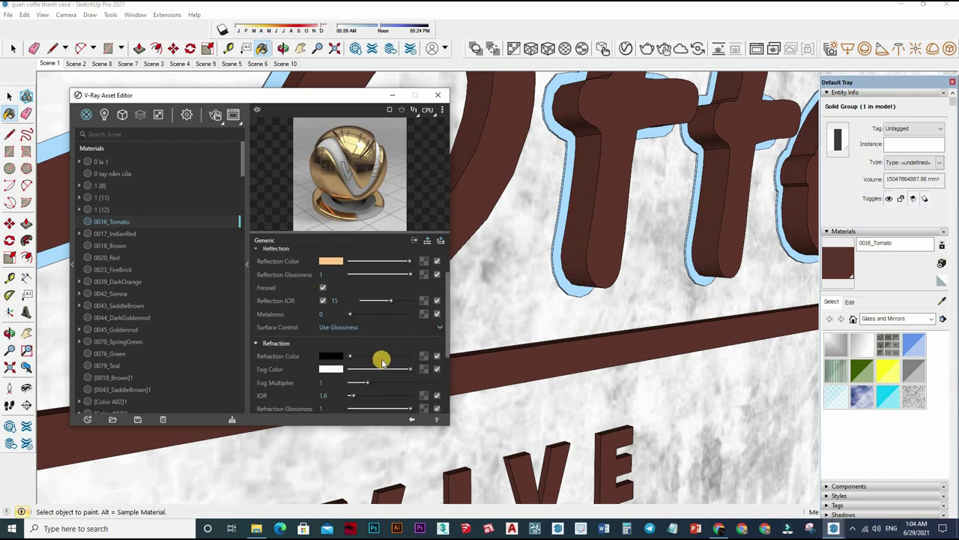
{"action": "scroll", "coordinate": [675, 357], "scroll_direction": "down", "scroll_amount": 3}
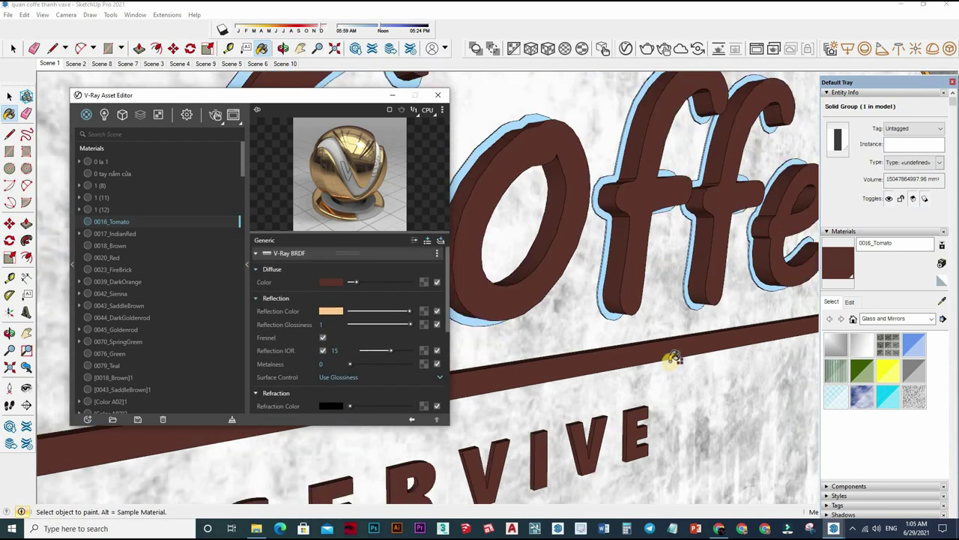
{"action": "scroll", "coordinate": [667, 352], "scroll_direction": "down", "scroll_amount": 3}
{"action": "scroll", "coordinate": [659, 315], "scroll_direction": "down", "scroll_amount": 2}
Orbit and zoom so the pendant lamp's open end fills the view.
{"action": "middle_click_drag", "start_coordinate": [660, 306], "coordinate": [601, 282]}
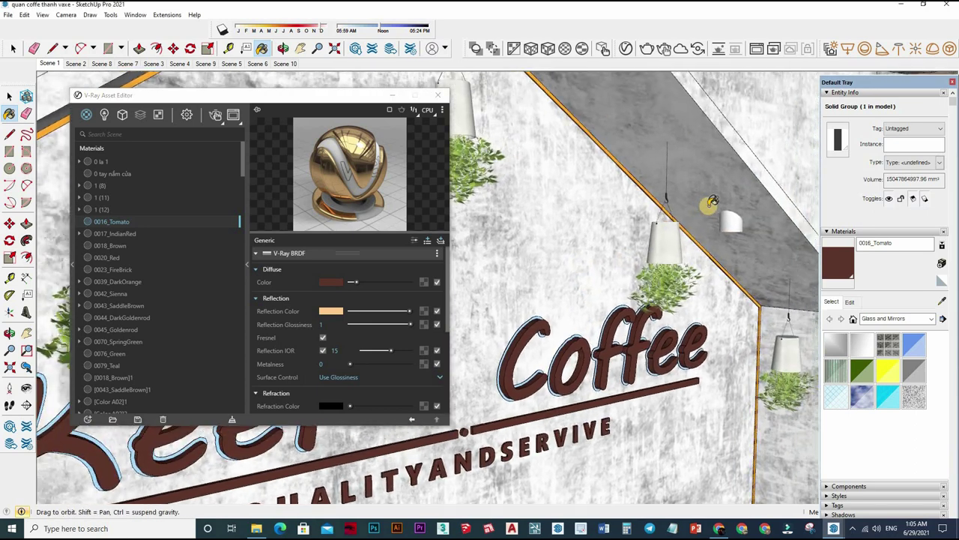
{"action": "scroll", "coordinate": [712, 202], "scroll_direction": "up", "scroll_amount": 3}
{"action": "scroll", "coordinate": [628, 182], "scroll_direction": "up", "scroll_amount": 2}
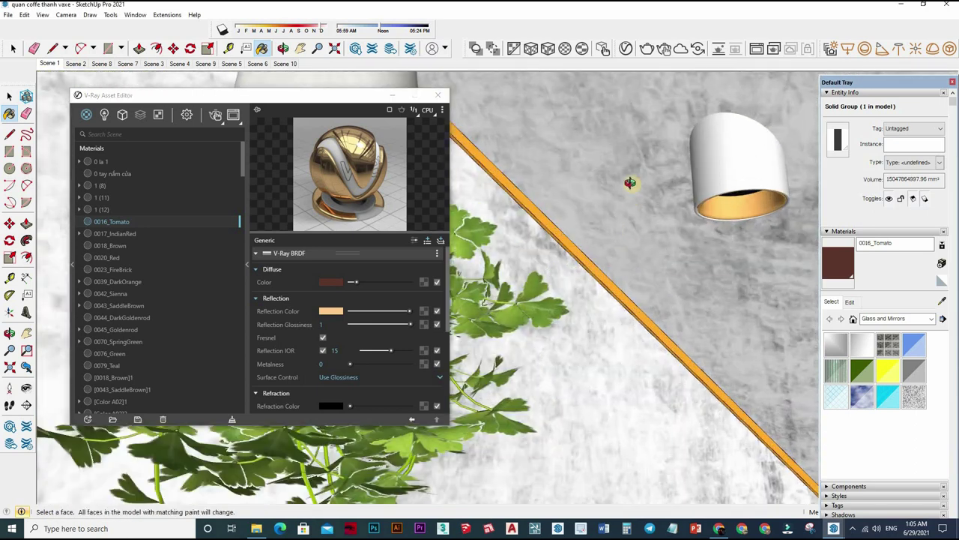
{"action": "scroll", "coordinate": [704, 112], "scroll_direction": "up", "scroll_amount": 2}
{"action": "middle_click_drag", "start_coordinate": [750, 284], "coordinate": [689, 326]}
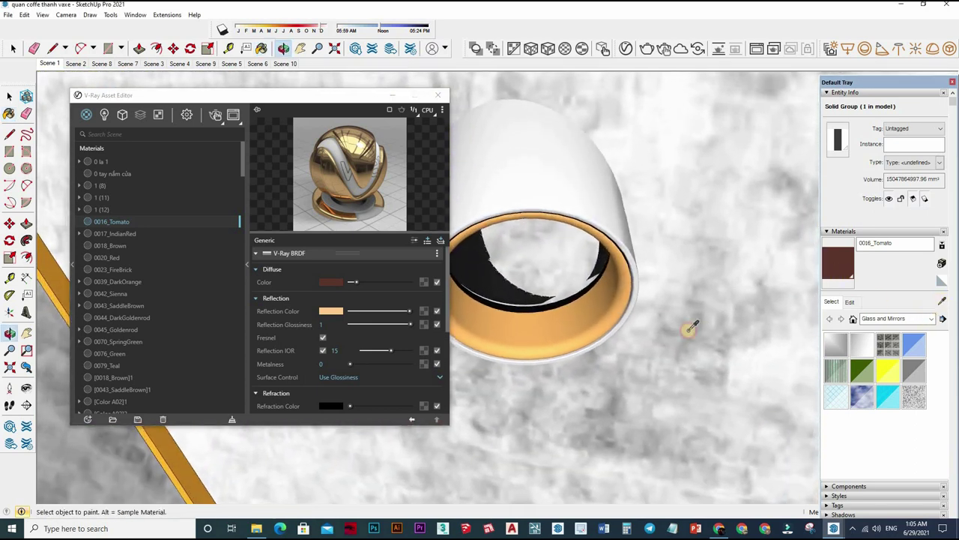
Sample the lamp rim's orange emissive material Color_D05 (intensity 100).
{"action": "left_click", "coordinate": [649, 306], "text": "alt"}
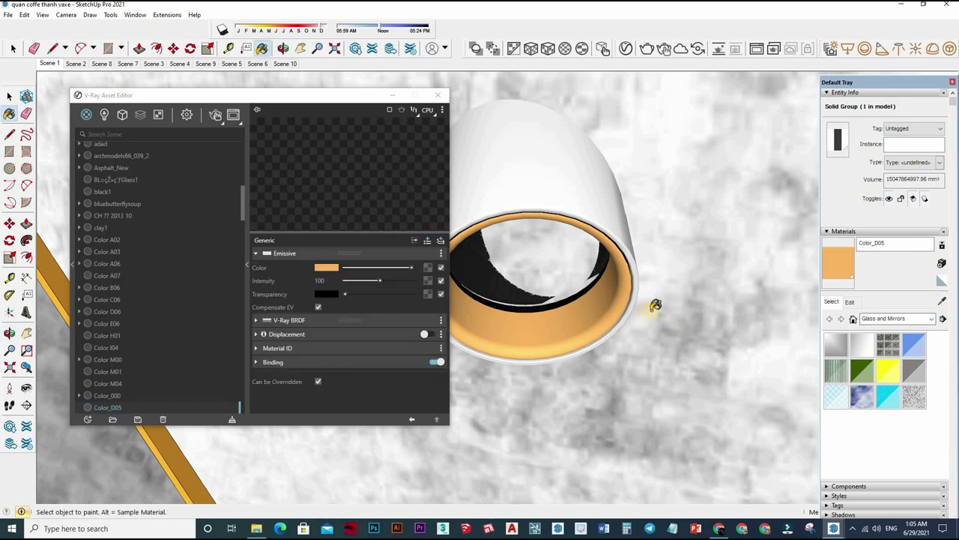
{"action": "scroll", "coordinate": [635, 309], "scroll_direction": "down", "scroll_amount": 3}
{"action": "middle_click_drag", "start_coordinate": [633, 307], "coordinate": [609, 279]}
Open the pendant lamp group for editing and select its connected geometry.
{"action": "key", "text": "space"}
{"action": "double_click", "coordinate": [616, 285]}
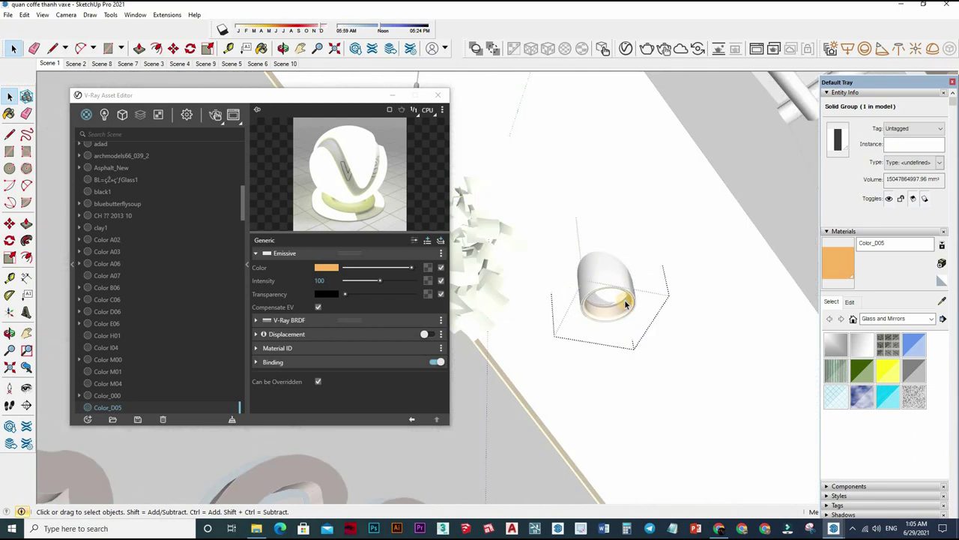
{"action": "triple_click", "coordinate": [626, 296]}
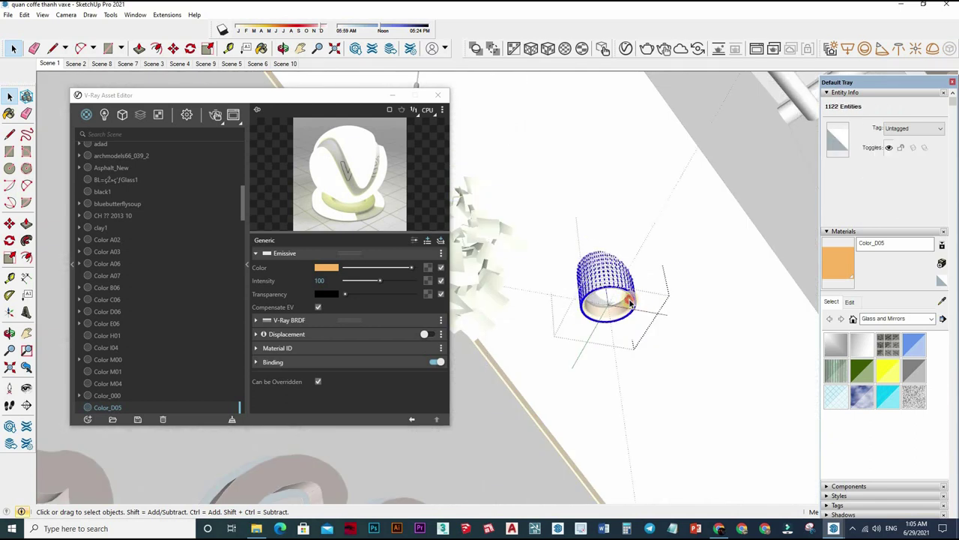
{"action": "left_click", "coordinate": [630, 301]}
{"action": "triple_click", "coordinate": [641, 308]}
{"action": "scroll", "coordinate": [660, 307], "scroll_direction": "down", "scroll_amount": 3}
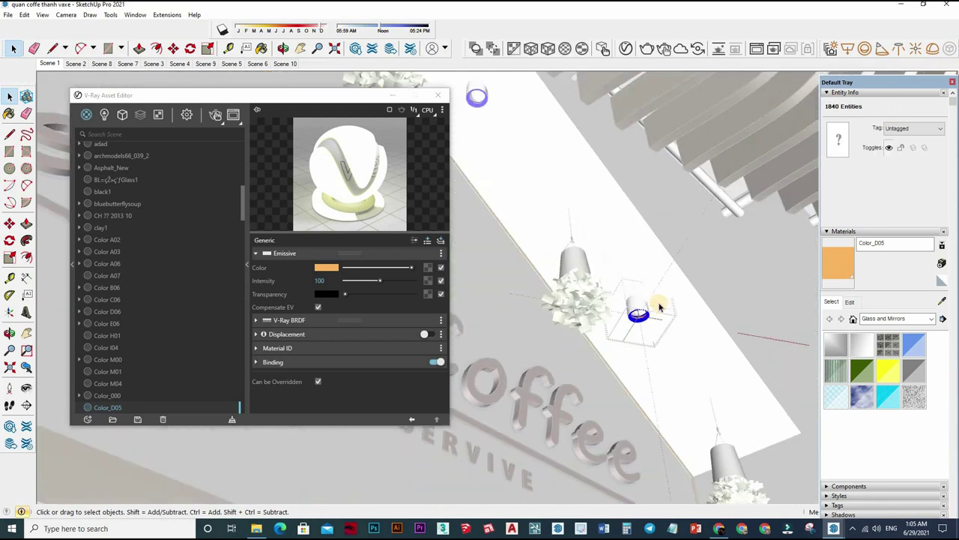
{"action": "scroll", "coordinate": [658, 306], "scroll_direction": "down", "scroll_amount": 3}
{"action": "scroll", "coordinate": [632, 334], "scroll_direction": "up", "scroll_amount": 5}
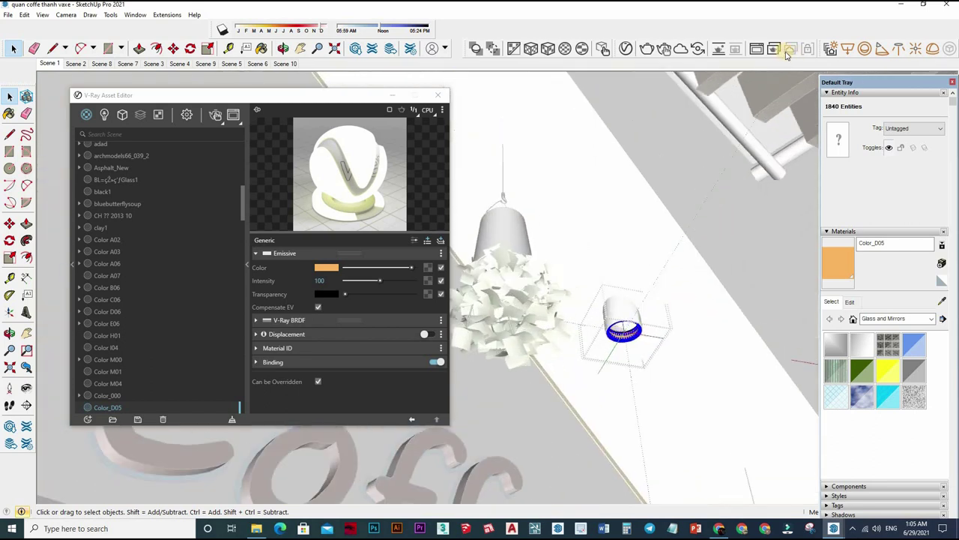
Place an IES light with the 29.IES profile inside the pendant lamp's cylinder.
{"action": "left_click", "coordinate": [895, 49]}
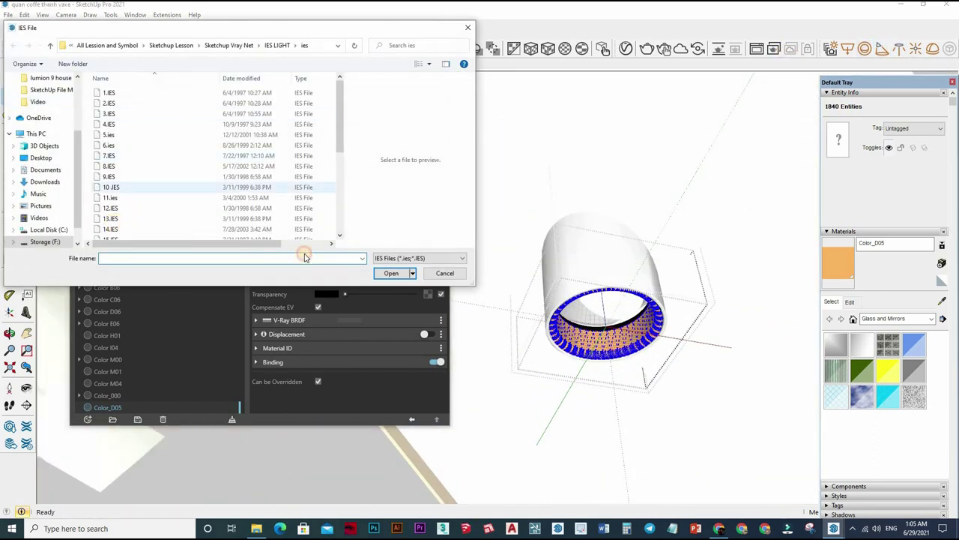
{"action": "scroll", "coordinate": [225, 187], "scroll_direction": "down", "scroll_amount": 5}
{"action": "left_click", "coordinate": [391, 273]}
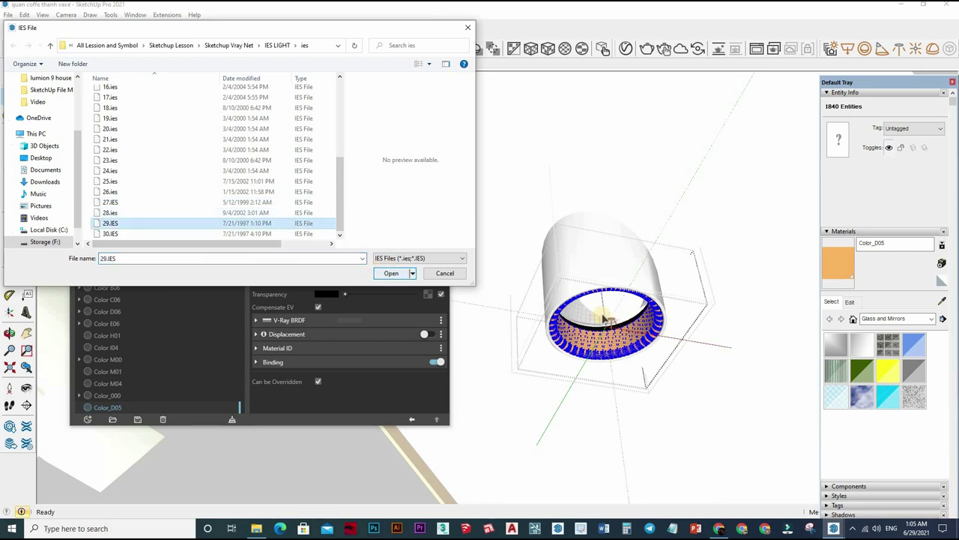
{"action": "left_click", "coordinate": [608, 317]}
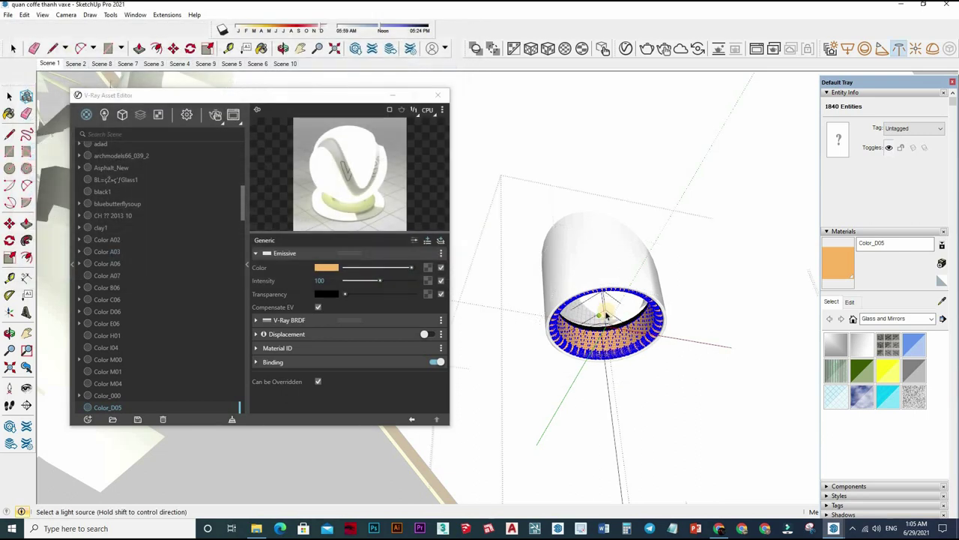
{"action": "left_click", "coordinate": [611, 311]}
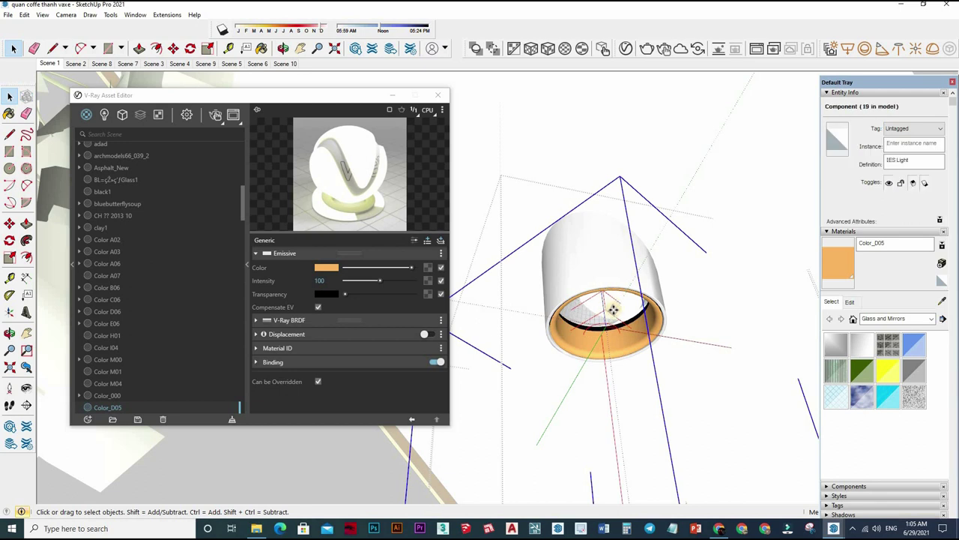
{"action": "key", "text": "m"}
{"action": "scroll", "coordinate": [609, 299], "scroll_direction": "up", "scroll_amount": 2}
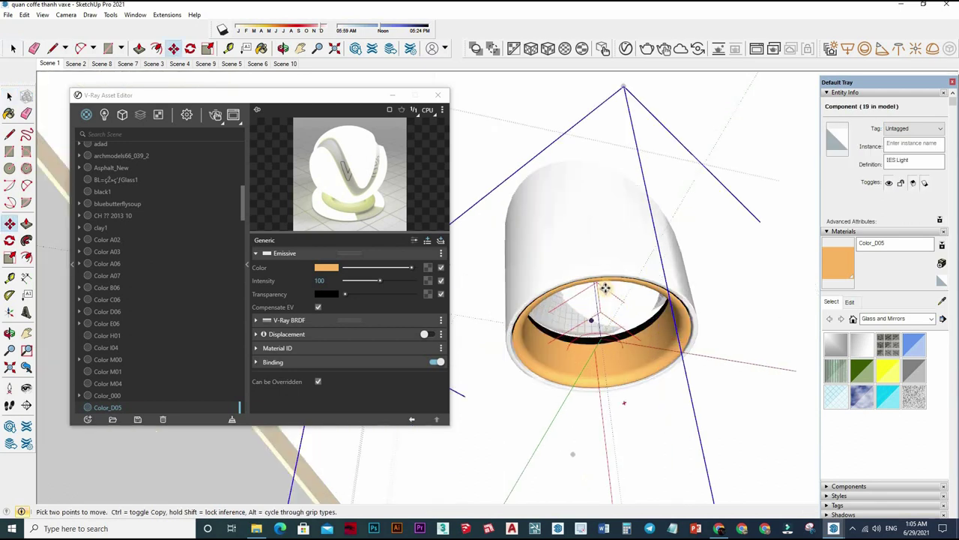
{"action": "left_click", "coordinate": [604, 285]}
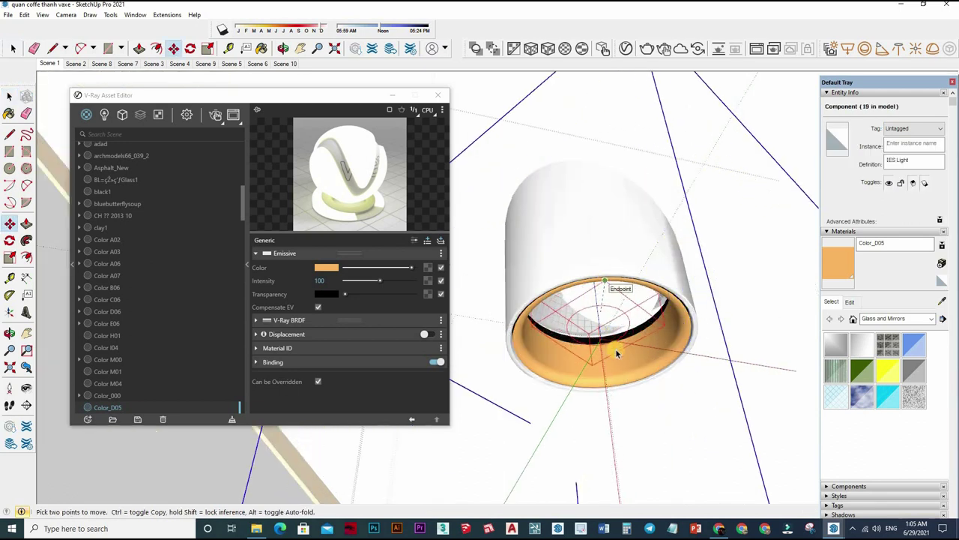
{"action": "key", "text": "space"}
{"action": "scroll", "coordinate": [606, 345], "scroll_direction": "down", "scroll_amount": 3}
{"action": "mouse_move", "coordinate": [604, 352]}
{"action": "middle_mouse_down"}
{"action": "mouse_move", "coordinate": [600, 385]}
{"action": "mouse_move", "coordinate": [188, 119]}
{"action": "middle_mouse_up"}
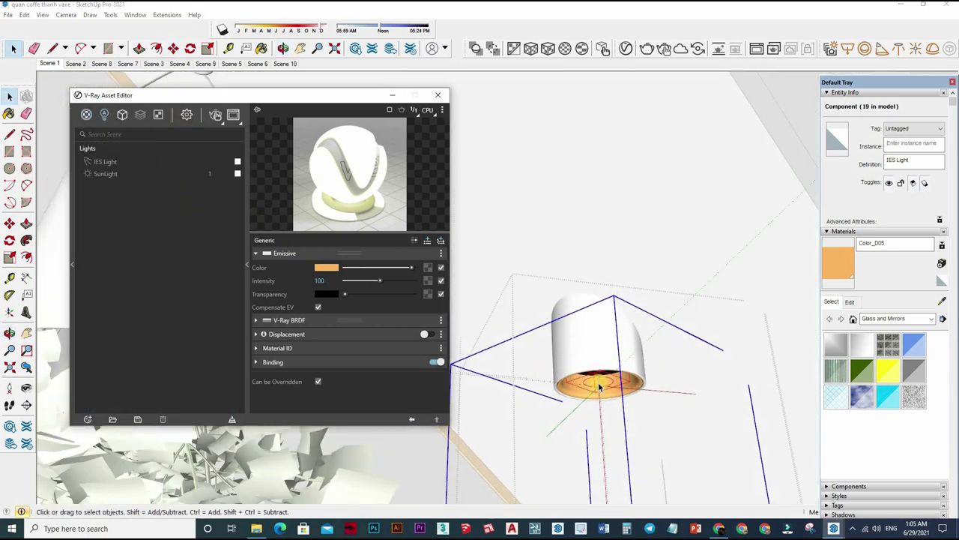
Override the IES light's intensity to 3000 lm and exit the lamp component.
{"action": "left_click", "coordinate": [554, 382]}
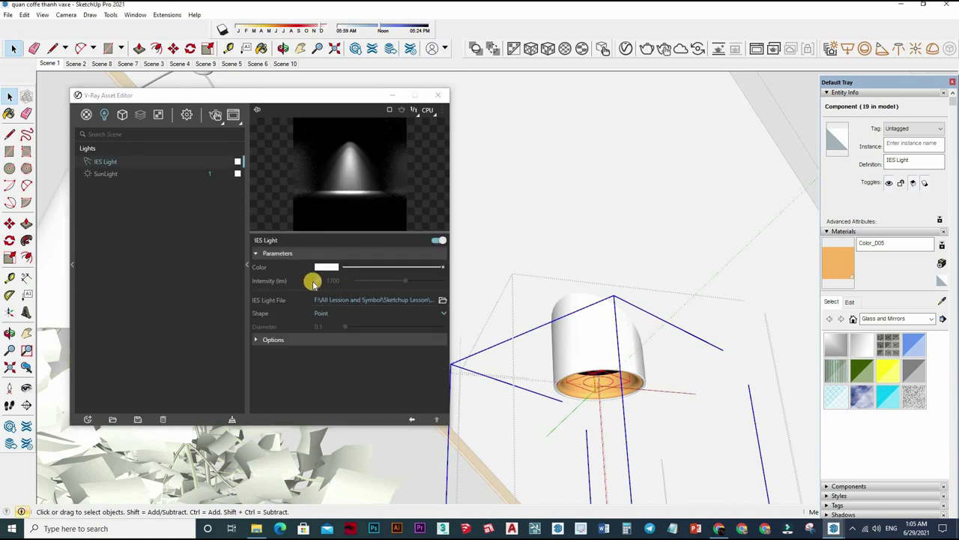
{"action": "left_click_drag", "start_coordinate": [330, 282], "coordinate": [337, 281]}
{"action": "left_click", "coordinate": [316, 282]}
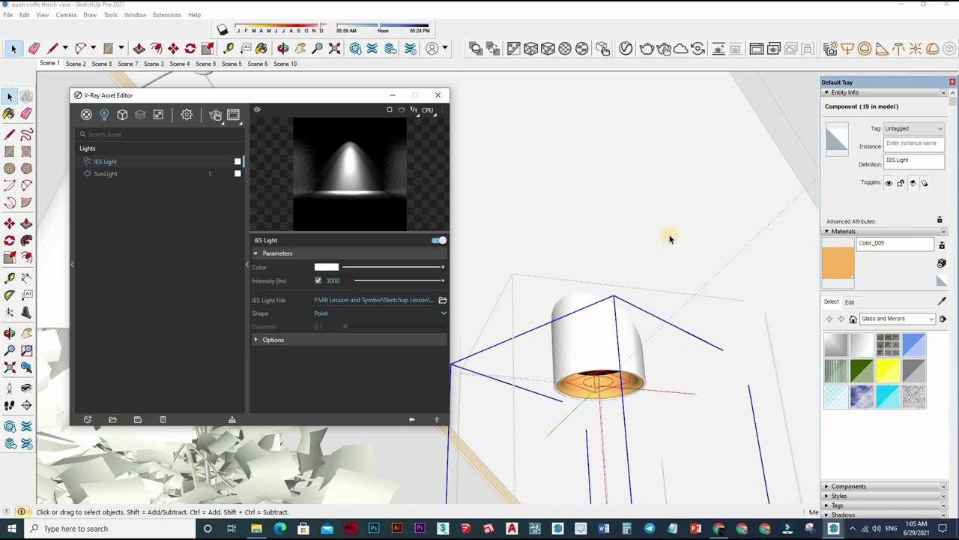
{"action": "key", "text": "Escape"}
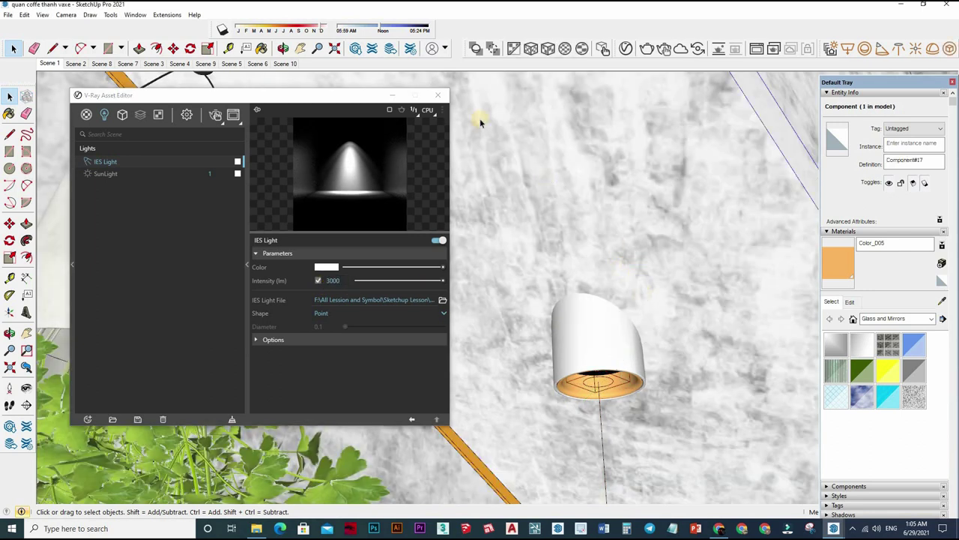
{"action": "left_click", "coordinate": [285, 63]}
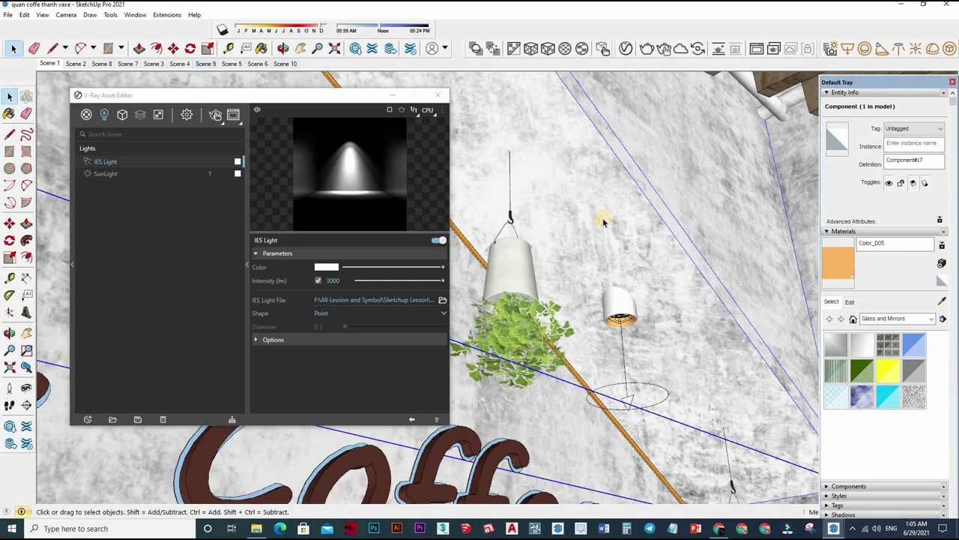
Zoom out from the lampshade and orbit to a wide view of the bar and big pendant lamp.
{"action": "scroll", "coordinate": [667, 262], "scroll_direction": "down", "scroll_amount": 3}
{"action": "scroll", "coordinate": [689, 289], "scroll_direction": "down", "scroll_amount": 3}
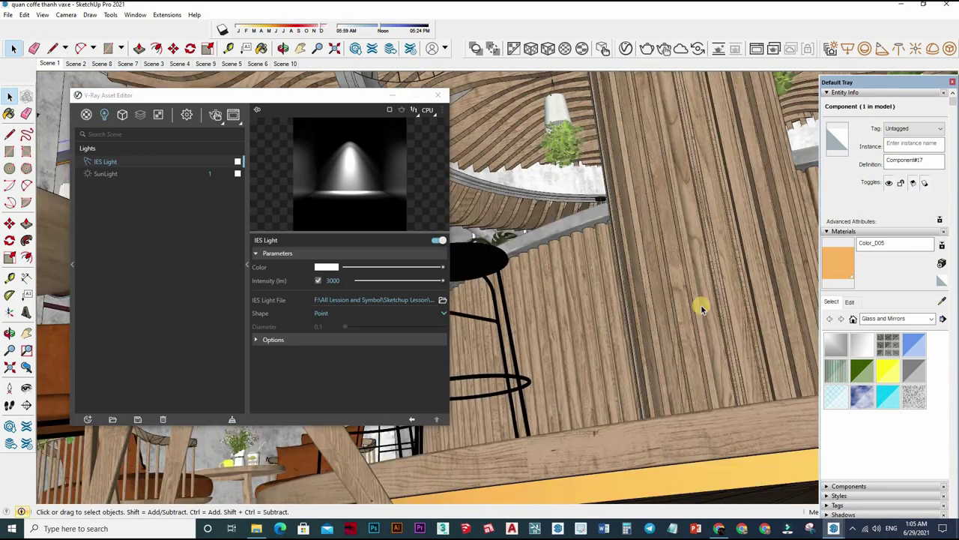
{"action": "scroll", "coordinate": [690, 277], "scroll_direction": "down", "scroll_amount": 3}
{"action": "scroll", "coordinate": [678, 240], "scroll_direction": "down", "scroll_amount": 3}
{"action": "scroll", "coordinate": [679, 231], "scroll_direction": "down", "scroll_amount": 3}
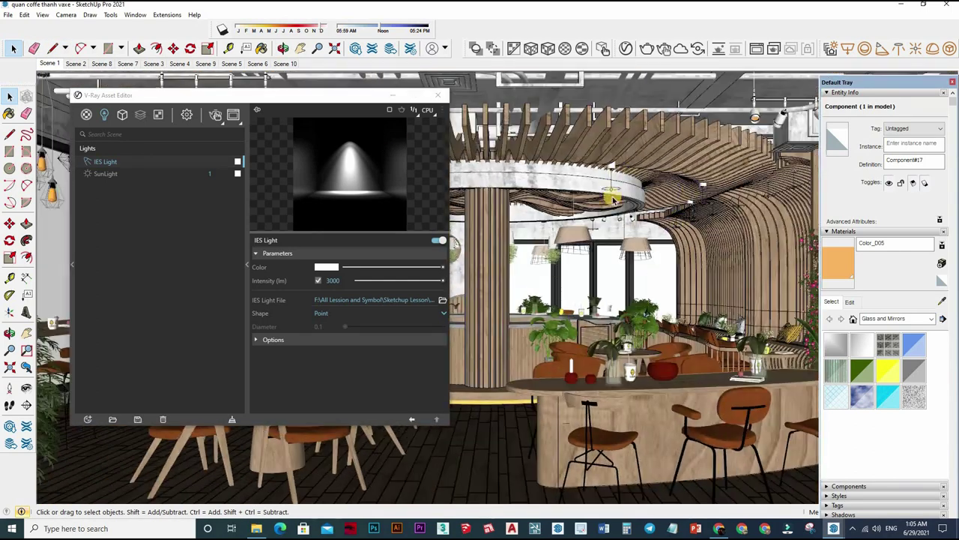
{"action": "scroll", "coordinate": [613, 199], "scroll_direction": "down", "scroll_amount": 3}
{"action": "scroll", "coordinate": [630, 251], "scroll_direction": "up", "scroll_amount": 3}
{"action": "scroll", "coordinate": [663, 258], "scroll_direction": "up", "scroll_amount": 3}
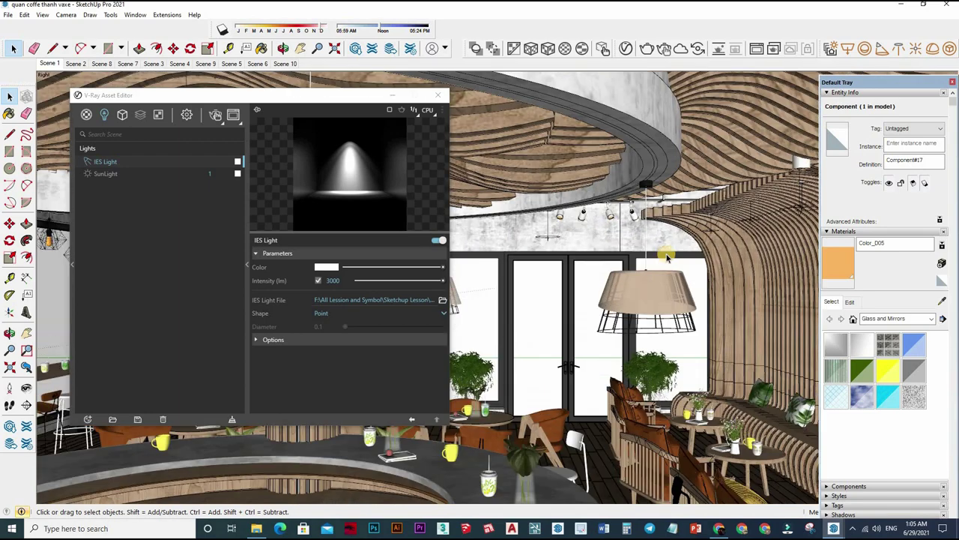
{"action": "scroll", "coordinate": [670, 261], "scroll_direction": "up", "scroll_amount": 3}
{"action": "scroll", "coordinate": [698, 276], "scroll_direction": "up", "scroll_amount": 3}
{"action": "scroll", "coordinate": [723, 271], "scroll_direction": "down", "scroll_amount": 3}
{"action": "middle_click_drag", "start_coordinate": [724, 270], "coordinate": [599, 274]}
{"action": "scroll", "coordinate": [660, 269], "scroll_direction": "up", "scroll_amount": 3}
{"action": "scroll", "coordinate": [600, 274], "scroll_direction": "down", "scroll_amount": 3}
{"action": "mouse_move", "coordinate": [689, 235]}
{"action": "middle_mouse_down"}
{"action": "mouse_move", "coordinate": [660, 262]}
{"action": "mouse_move", "coordinate": [664, 293]}
{"action": "middle_mouse_up"}
{"action": "scroll", "coordinate": [655, 257], "scroll_direction": "up", "scroll_amount": 2}
{"action": "scroll", "coordinate": [656, 257], "scroll_direction": "up", "scroll_amount": 2}
{"action": "scroll", "coordinate": [655, 257], "scroll_direction": "up", "scroll_amount": 2}
{"action": "middle_click_drag", "start_coordinate": [705, 341], "coordinate": [682, 352]}
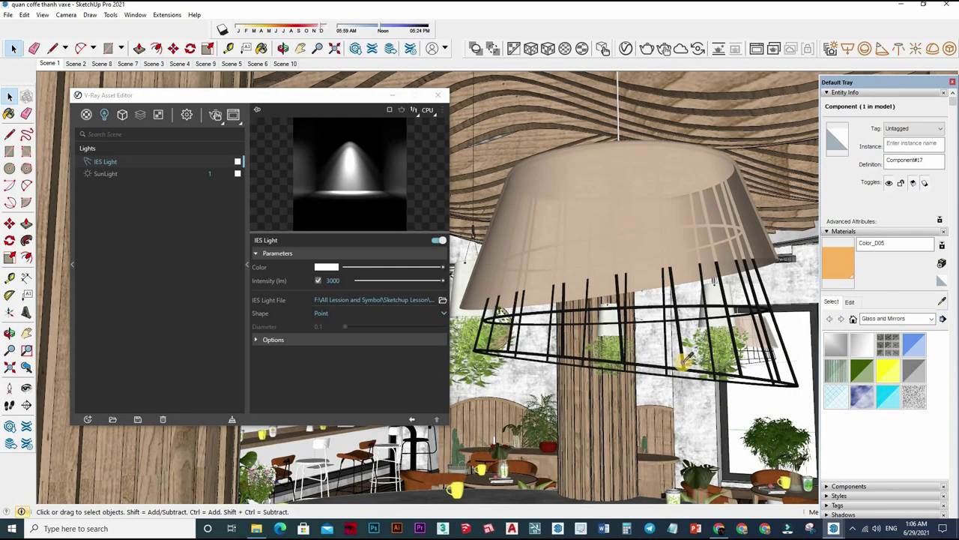
Sample the black material LCE_0004_1 into the V-Ray editor.
{"action": "key", "text": "i"}
{"action": "left_click", "coordinate": [679, 289], "text": "alt"}
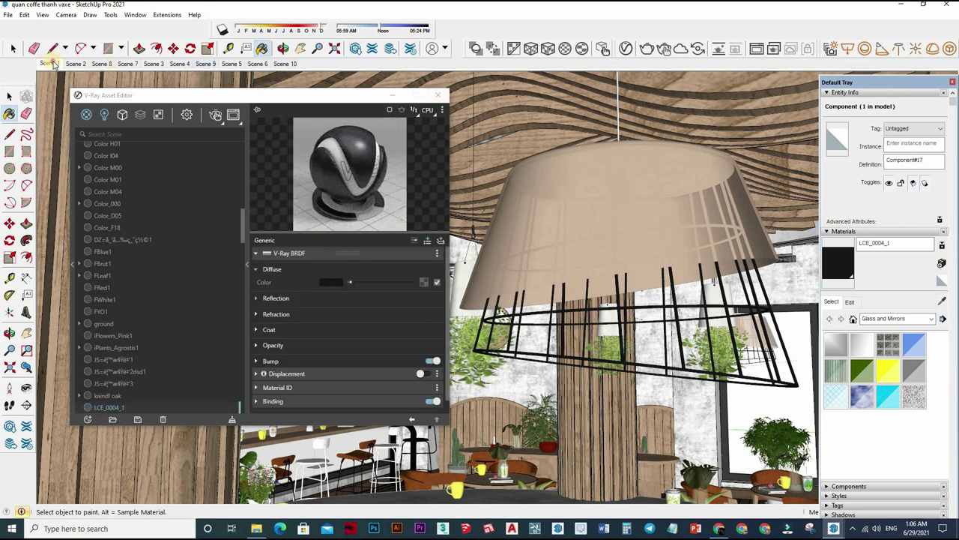
{"action": "scroll", "coordinate": [611, 352], "scroll_direction": "down", "scroll_amount": 3}
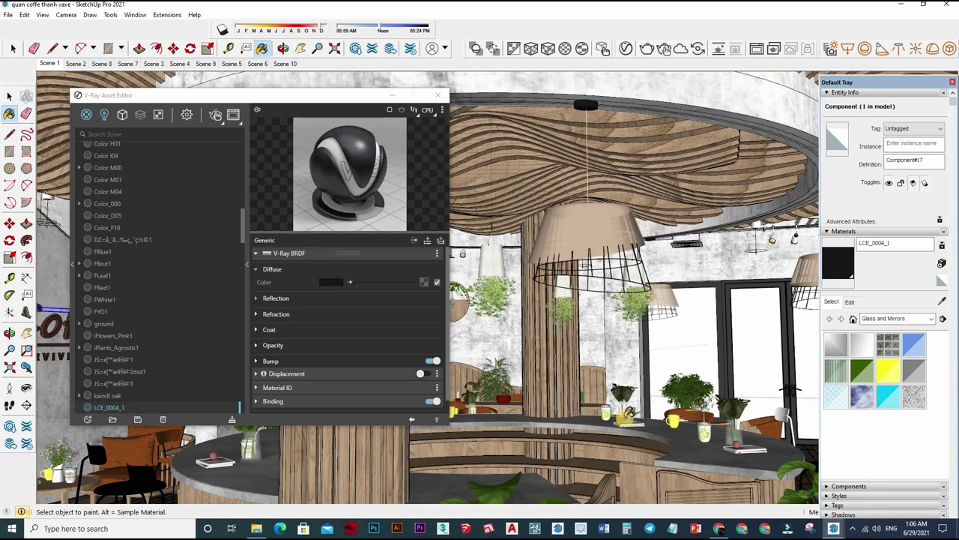
{"action": "scroll", "coordinate": [622, 367], "scroll_direction": "down", "scroll_amount": 3}
{"action": "scroll", "coordinate": [637, 382], "scroll_direction": "down", "scroll_amount": 3}
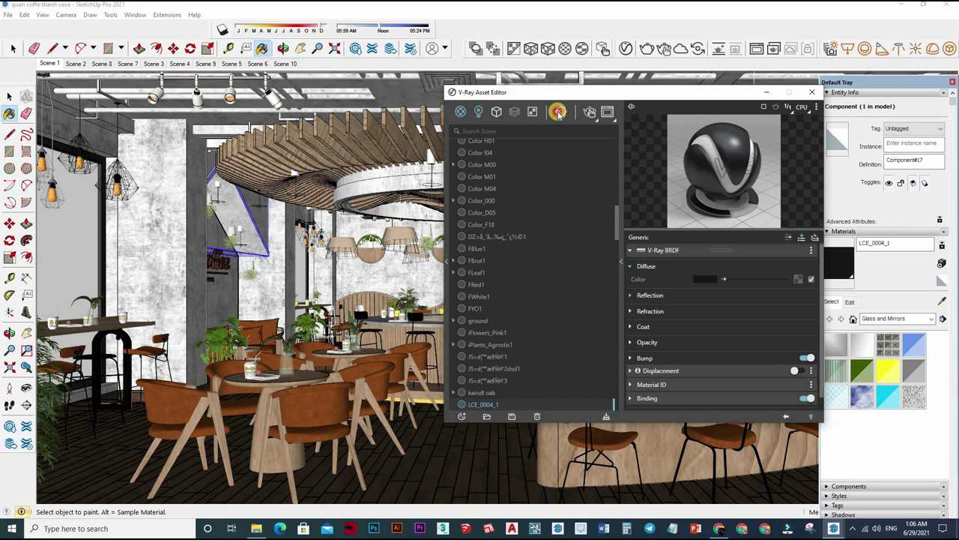
Turn on Material Override under the Environment and Animation settings in V-Ray.
{"action": "left_click", "coordinate": [558, 113]}
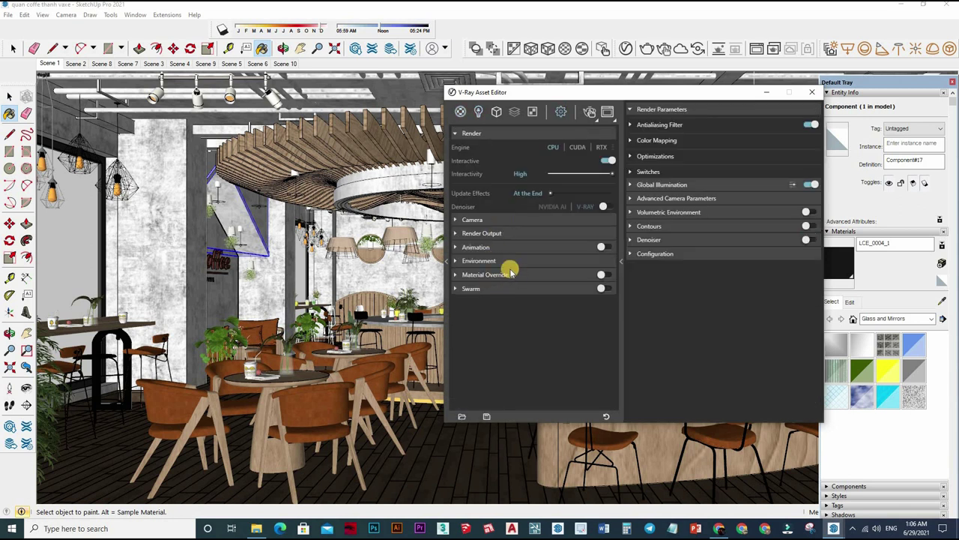
{"action": "left_click", "coordinate": [519, 256]}
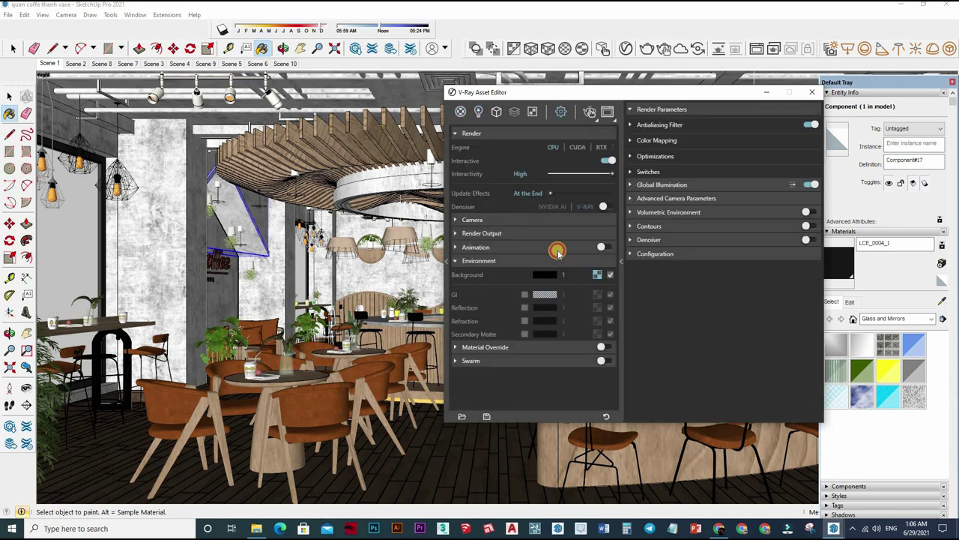
{"action": "left_click", "coordinate": [604, 250]}
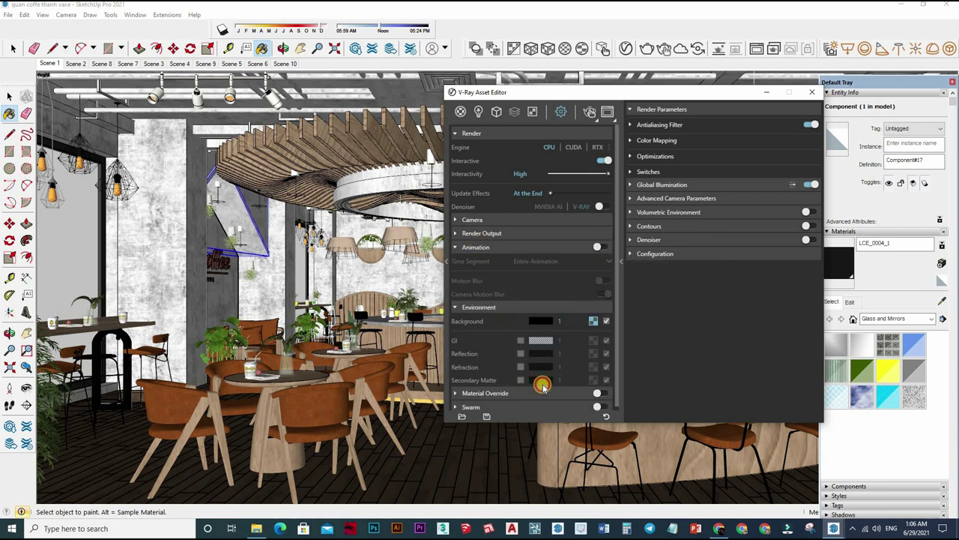
{"action": "left_click", "coordinate": [597, 393]}
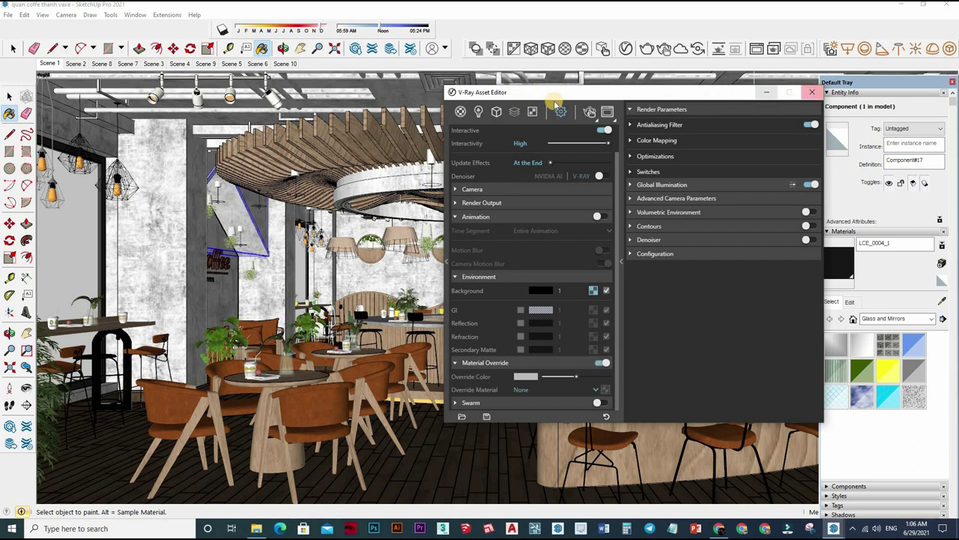
Close the V-Ray settings window and launch a full render of the scene.
{"action": "left_click_drag", "start_coordinate": [559, 96], "coordinate": [347, 96]}
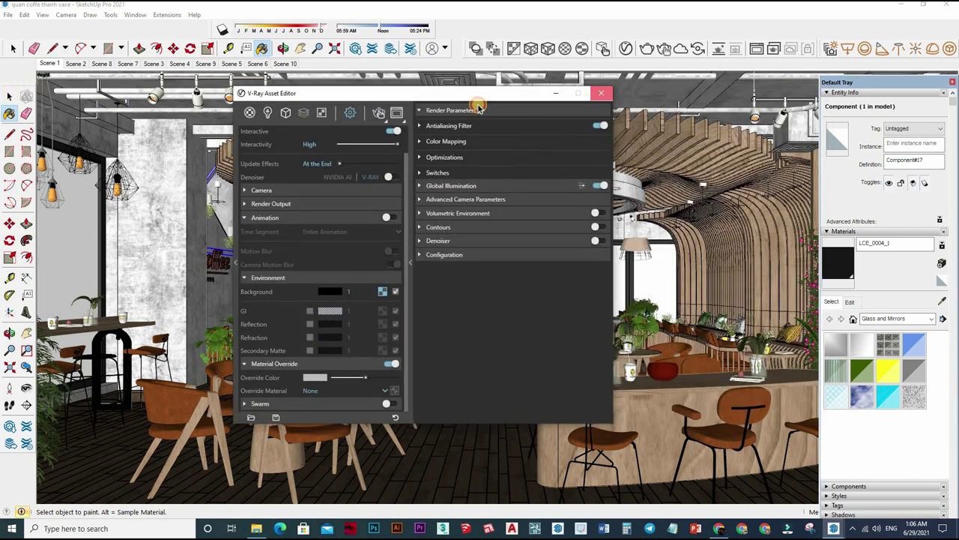
{"action": "left_click", "coordinate": [601, 93]}
{"action": "key", "text": "space"}
{"action": "left_click", "coordinate": [664, 49]}
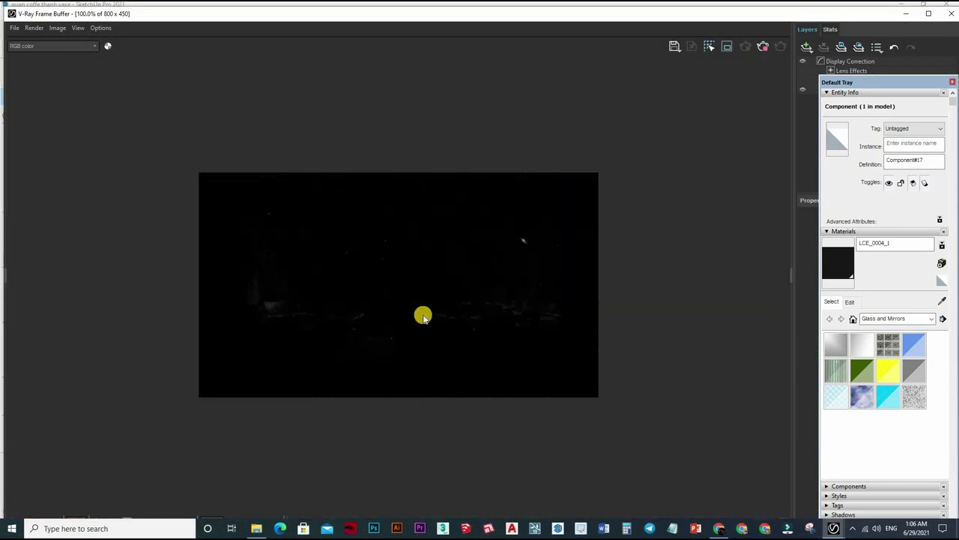
Zoom and pan across the almost-black 800×450 render, then close the Frame Buffer.
{"action": "scroll", "coordinate": [385, 277], "scroll_direction": "up", "scroll_amount": 1}
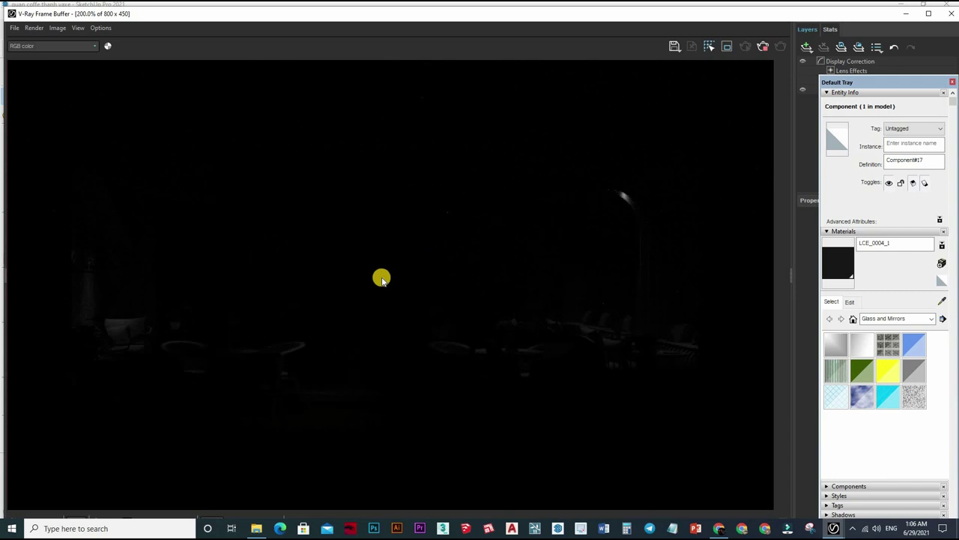
{"action": "middle_click_drag", "start_coordinate": [381, 279], "coordinate": [427, 289]}
{"action": "scroll", "coordinate": [427, 289], "scroll_direction": "down", "scroll_amount": 1}
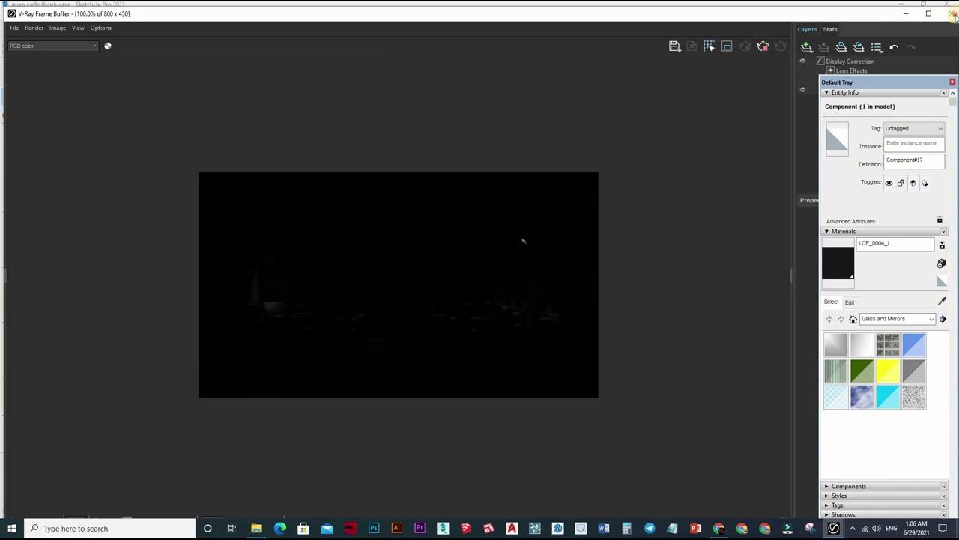
{"action": "left_click", "coordinate": [954, 17]}
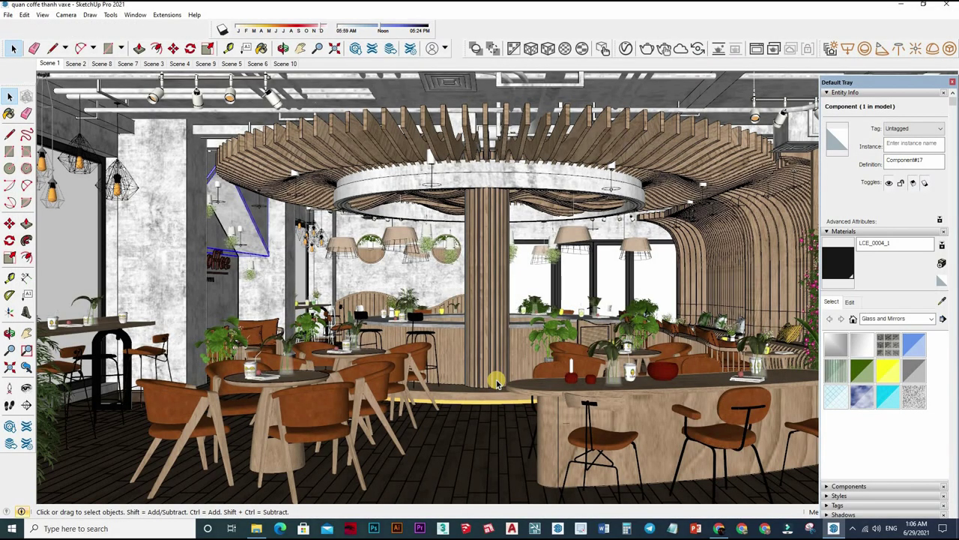
Set the V-Ray render output width to 1600, giving 1600×900.
{"action": "left_click", "coordinate": [626, 49]}
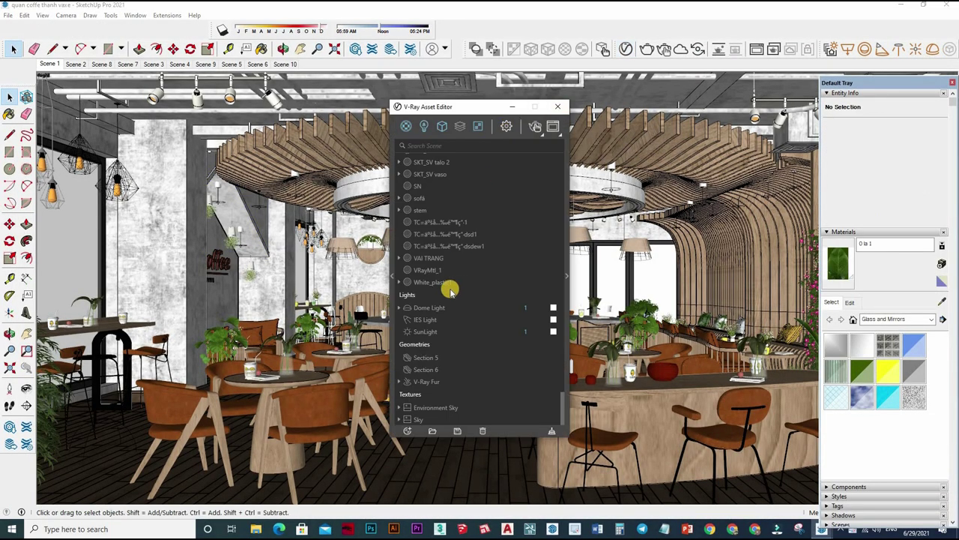
{"action": "left_click", "coordinate": [507, 126]}
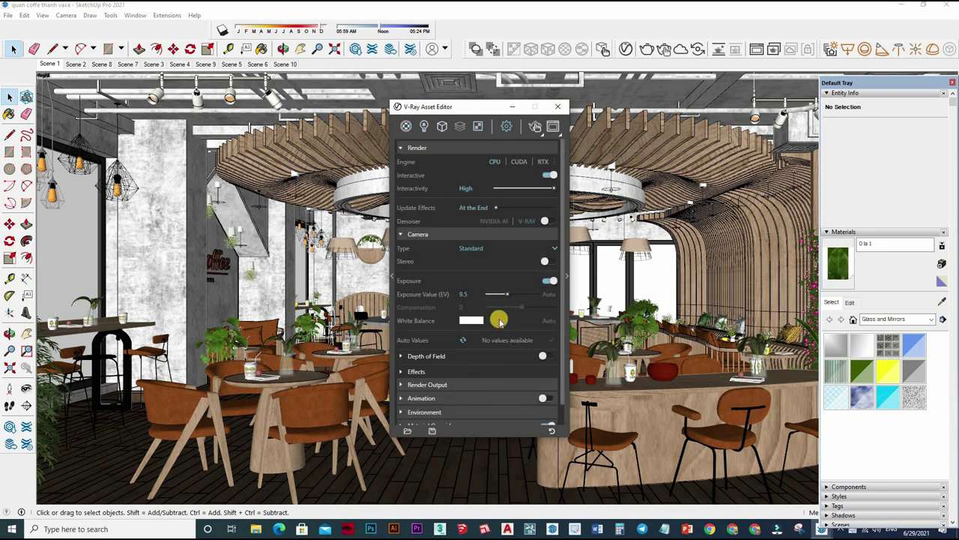
{"action": "left_click", "coordinate": [443, 383]}
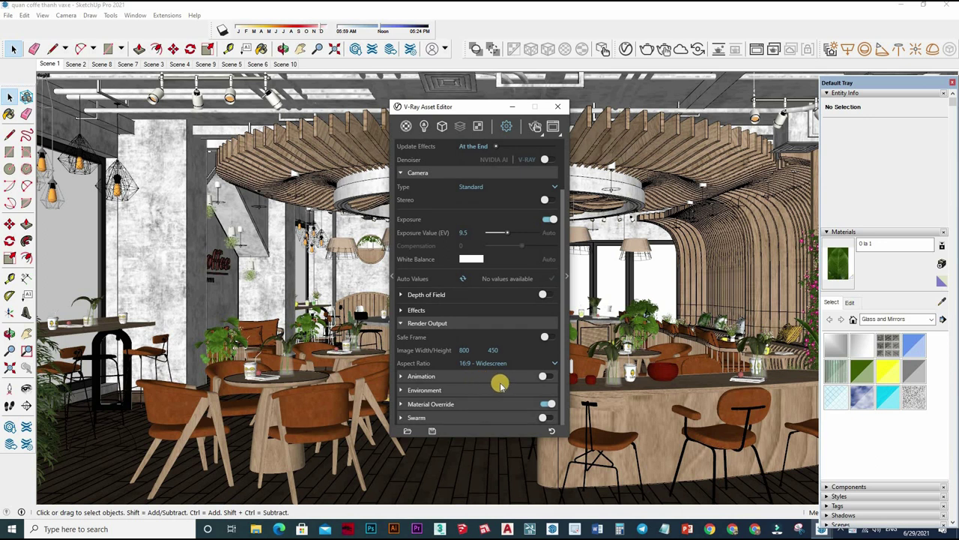
{"action": "double_click", "coordinate": [472, 343]}
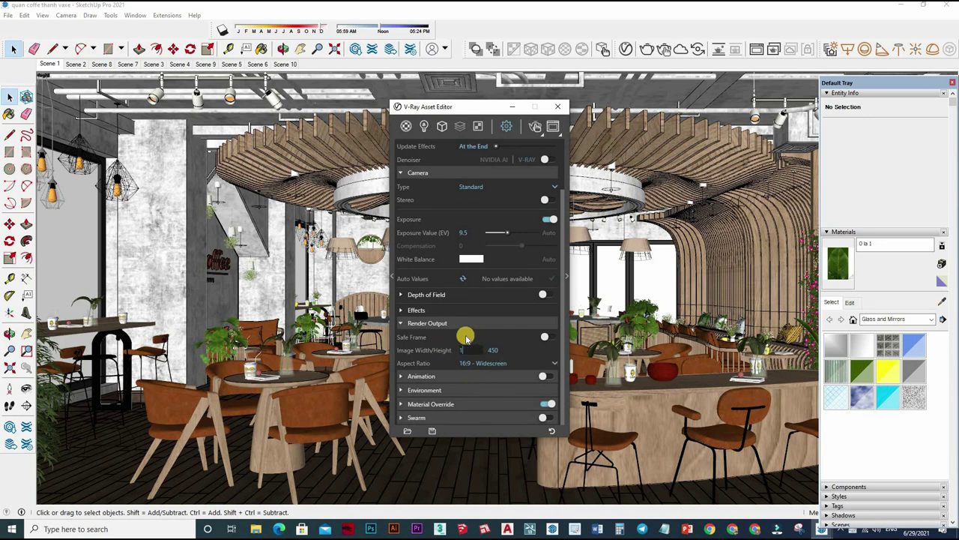
{"action": "type", "text": "600"}
{"action": "key", "text": "Return"}
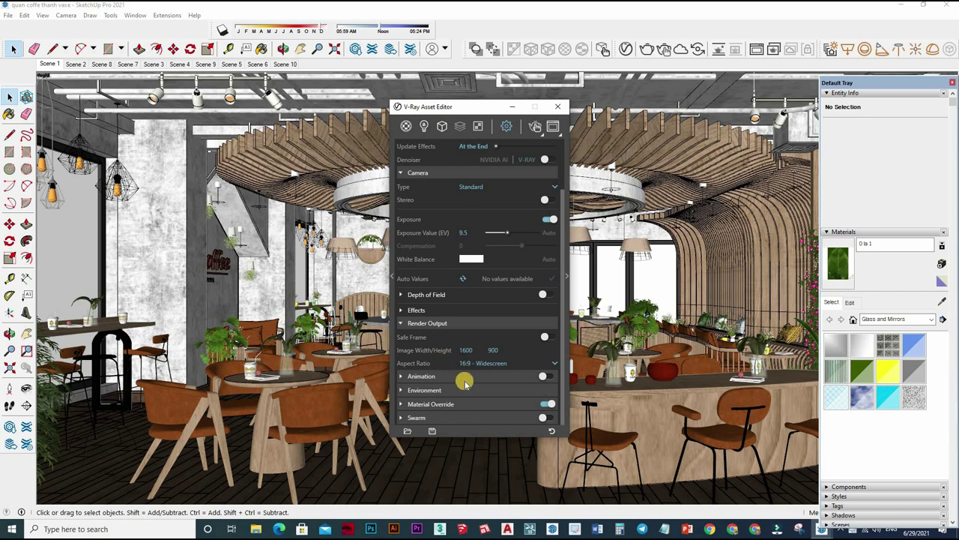
Set the environment background intensity to 10, turn Material Override off, and expand Render Parameters.
{"action": "left_click", "coordinate": [475, 387]}
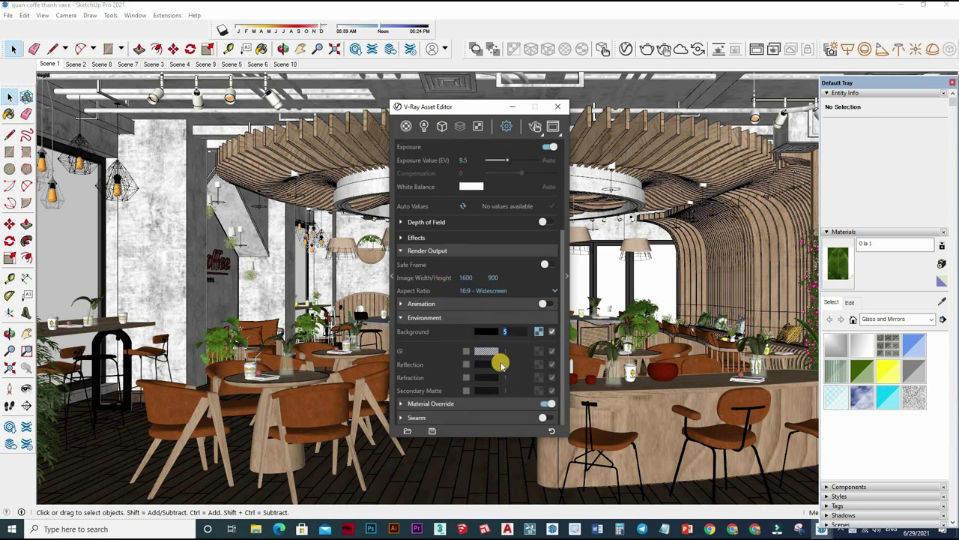
{"action": "type", "text": "0"}
{"action": "left_click", "coordinate": [541, 403]}
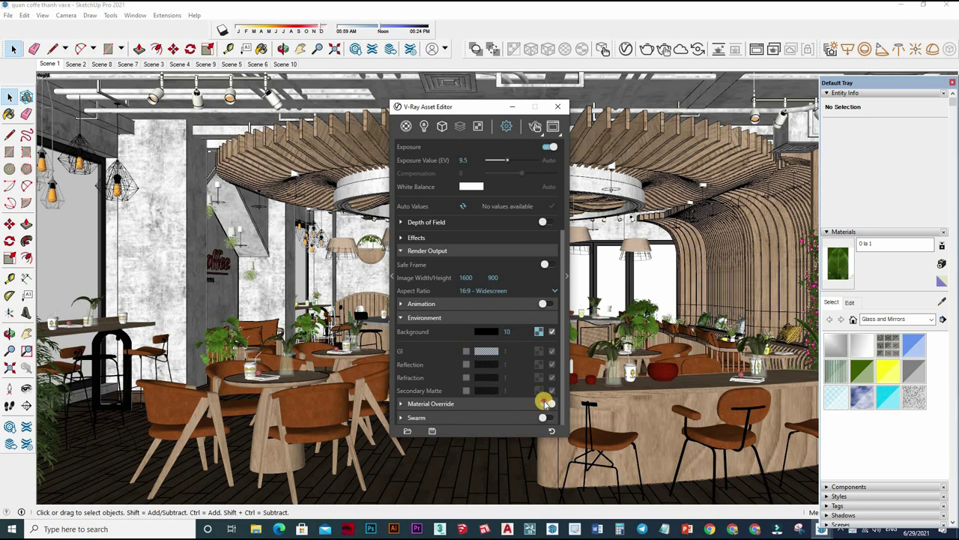
{"action": "left_click", "coordinate": [547, 403]}
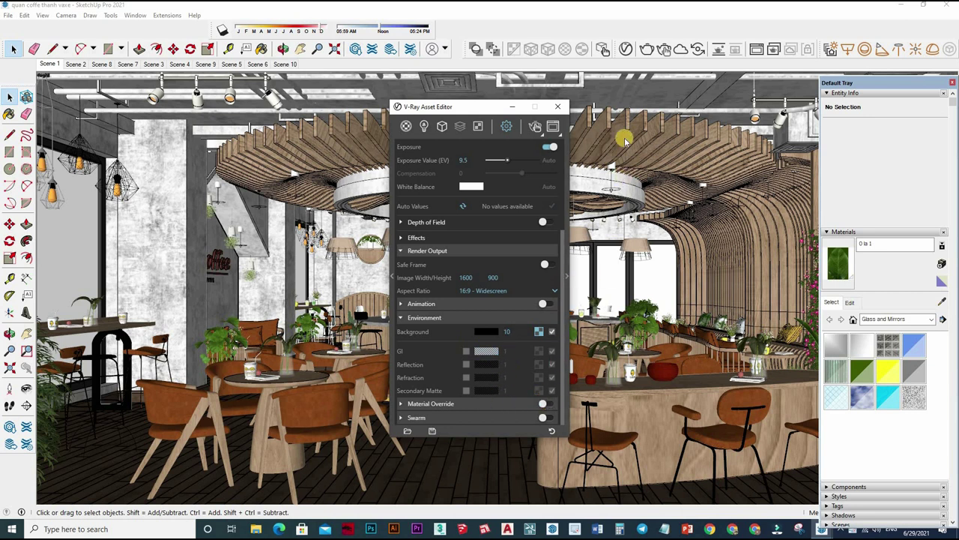
{"action": "left_click", "coordinate": [564, 216]}
{"action": "scroll", "coordinate": [555, 202], "scroll_direction": "up", "scroll_amount": 1}
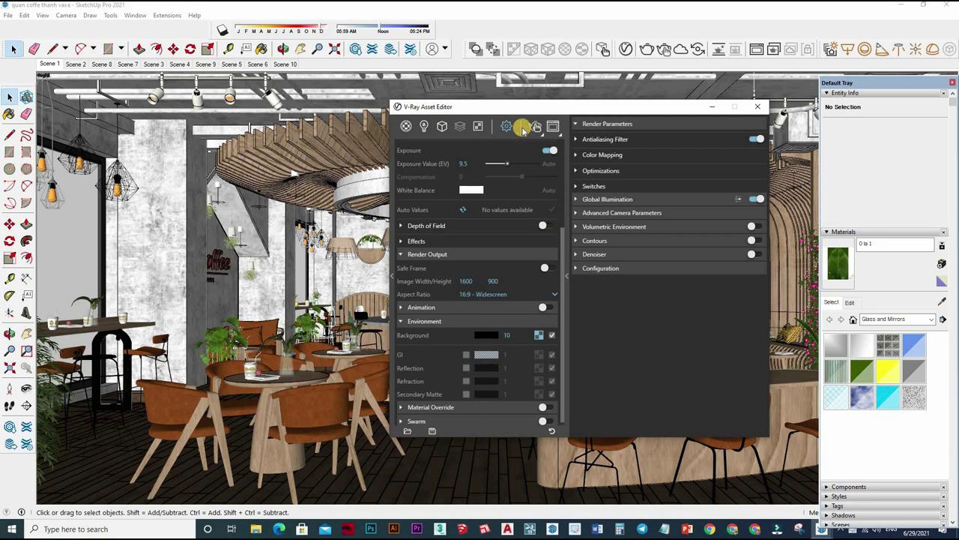
{"action": "scroll", "coordinate": [554, 202], "scroll_direction": "up", "scroll_amount": 3}
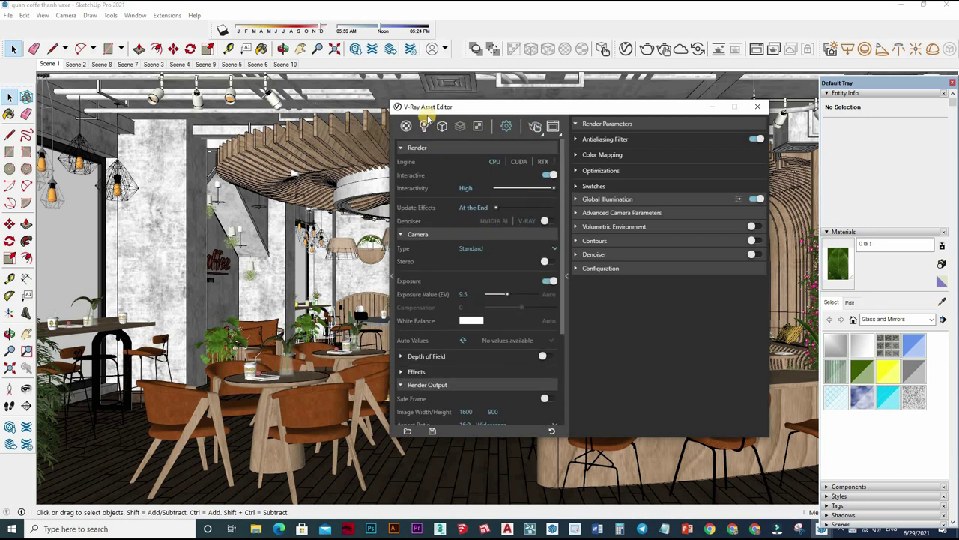
Give the Dome Light intensity 20 and change its shape from Hemisphere to Sphere.
{"action": "left_click", "coordinate": [424, 126]}
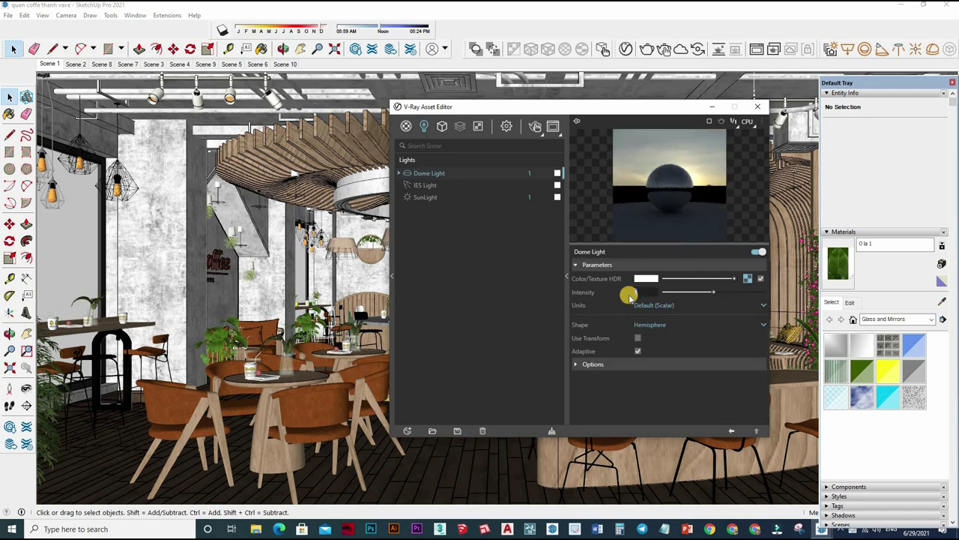
{"action": "type", "text": "20"}
{"action": "key", "text": "Return"}
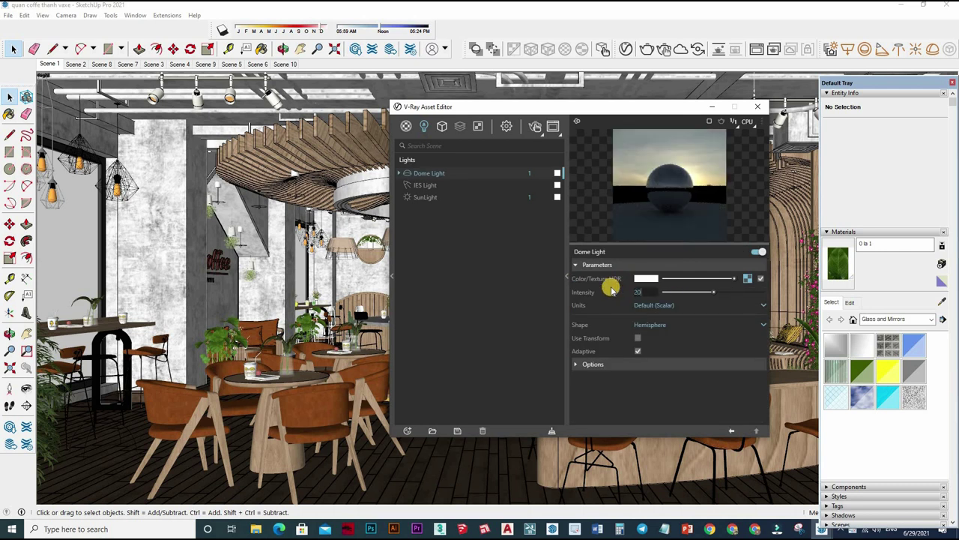
{"action": "left_click", "coordinate": [663, 324]}
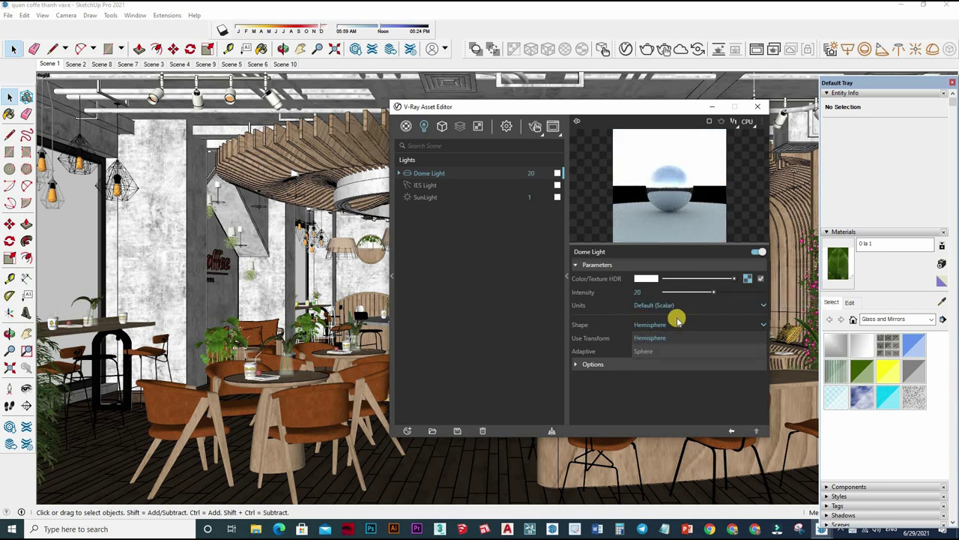
{"action": "key", "text": "Down"}
{"action": "key", "text": "Return"}
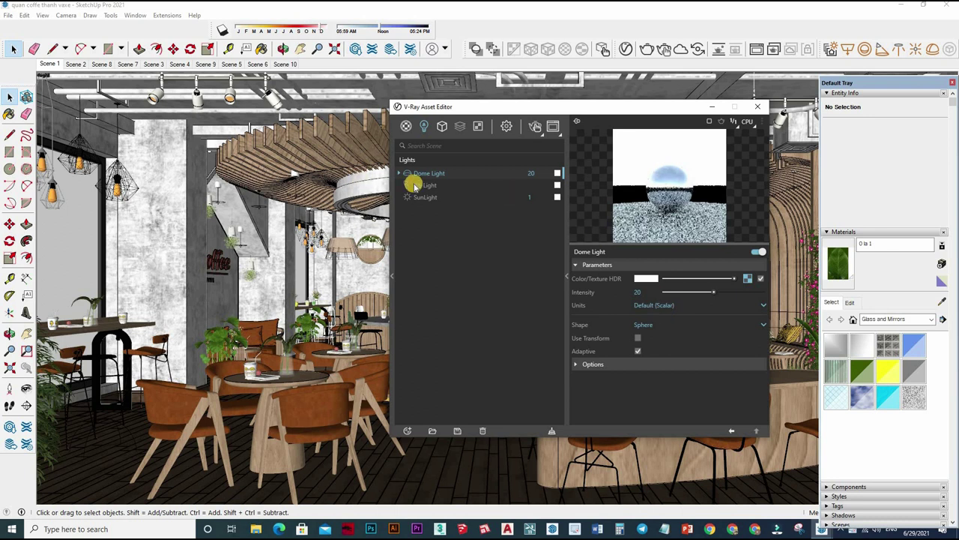
{"action": "left_click", "coordinate": [426, 197]}
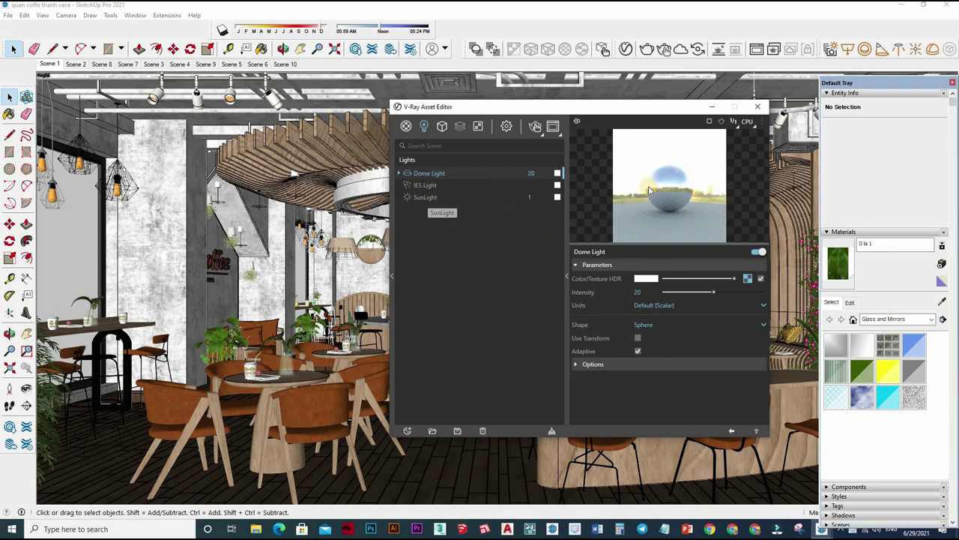
{"action": "left_click", "coordinate": [759, 110]}
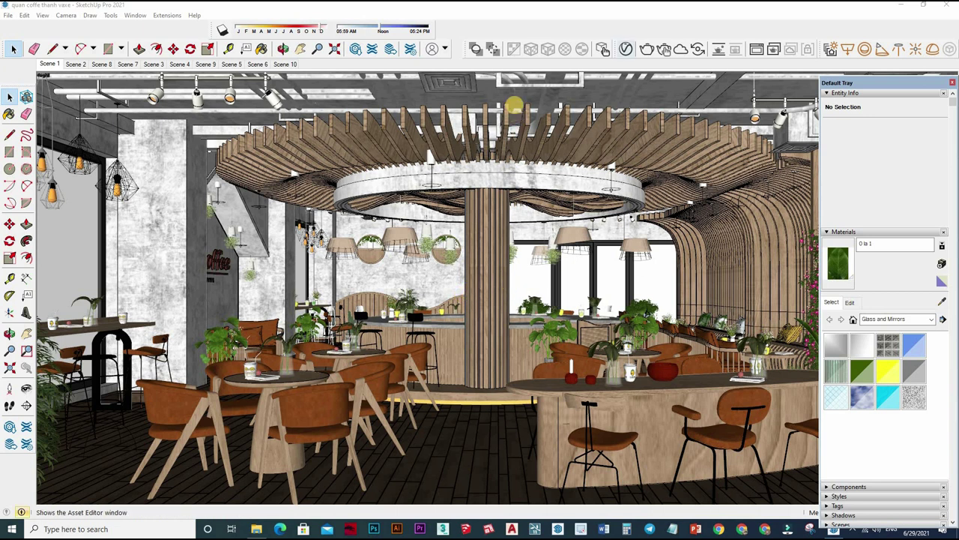
{"action": "left_click", "coordinate": [475, 48]}
View the grainy 1600×900 render at 100%, pan and widen the viewer, then abort rendering.
{"action": "left_click", "coordinate": [300, 135]}
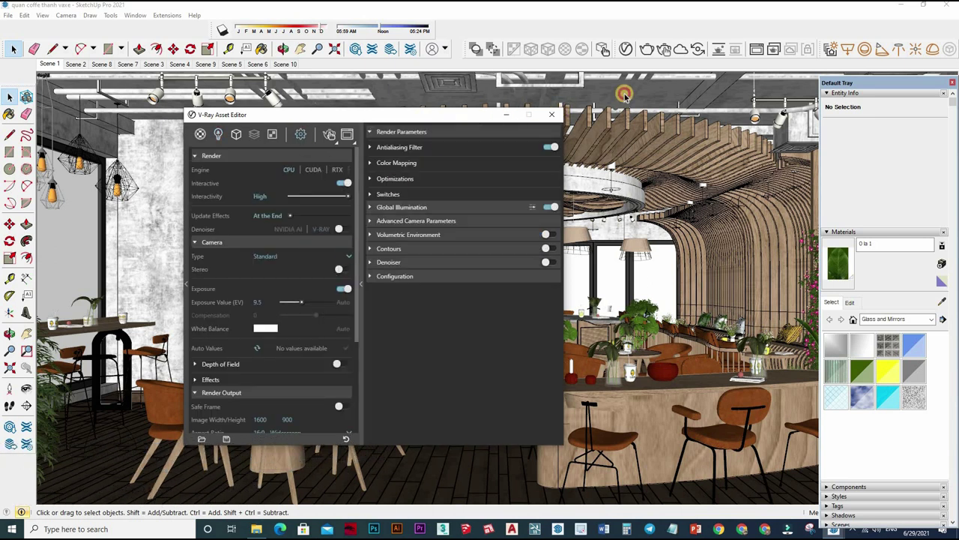
{"action": "left_click", "coordinate": [553, 114]}
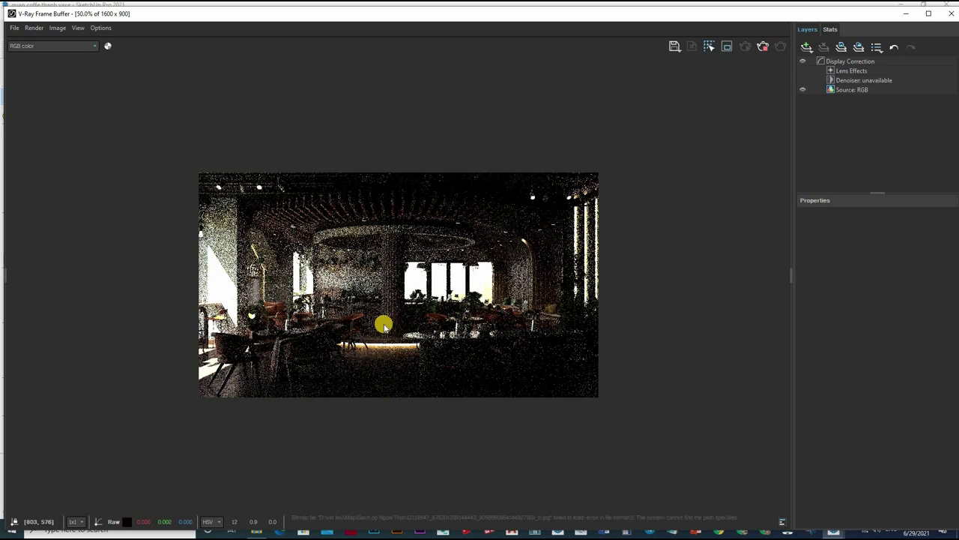
{"action": "double_click", "coordinate": [434, 320]}
{"action": "mouse_move", "coordinate": [447, 328]}
{"action": "middle_mouse_down"}
{"action": "mouse_move", "coordinate": [469, 335]}
{"action": "mouse_move", "coordinate": [791, 256]}
{"action": "middle_mouse_up"}
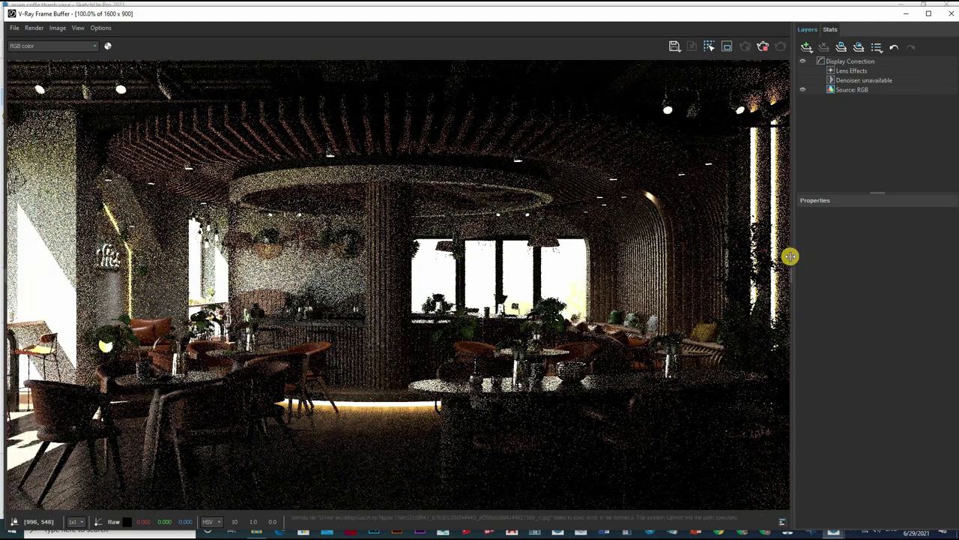
{"action": "left_click_drag", "start_coordinate": [791, 256], "coordinate": [865, 259]}
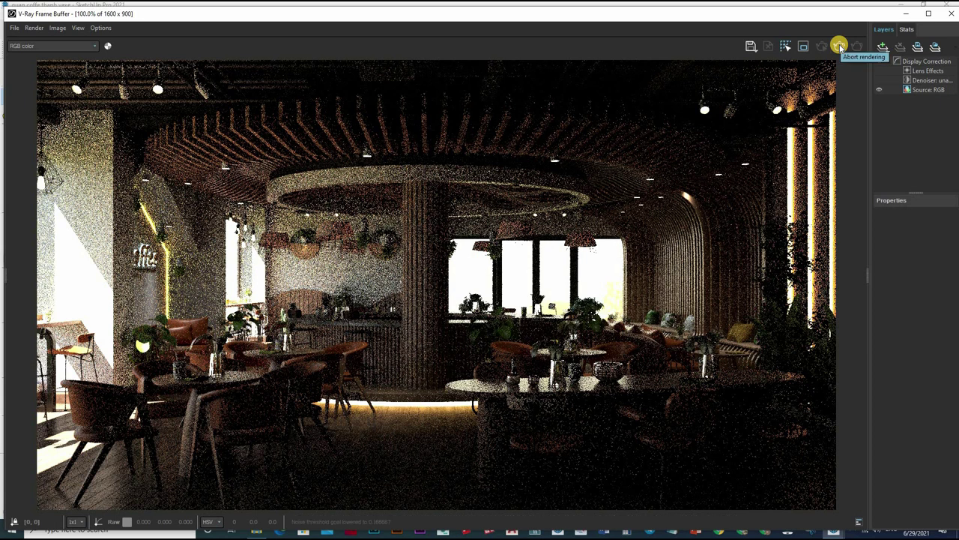
{"action": "left_click", "coordinate": [840, 49]}
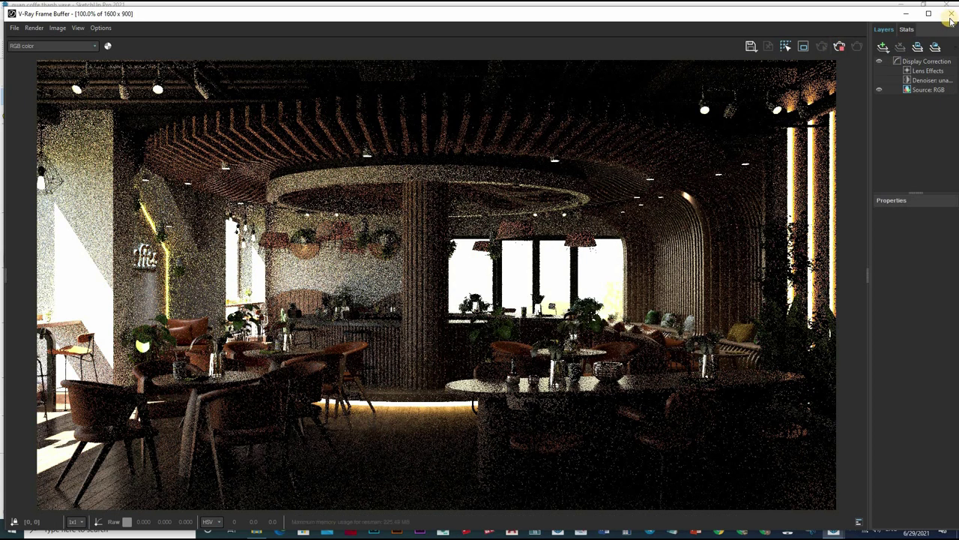
Lower the Dome Light intensity from 20 to 10 and close the V-Ray settings.
{"action": "left_click", "coordinate": [950, 16]}
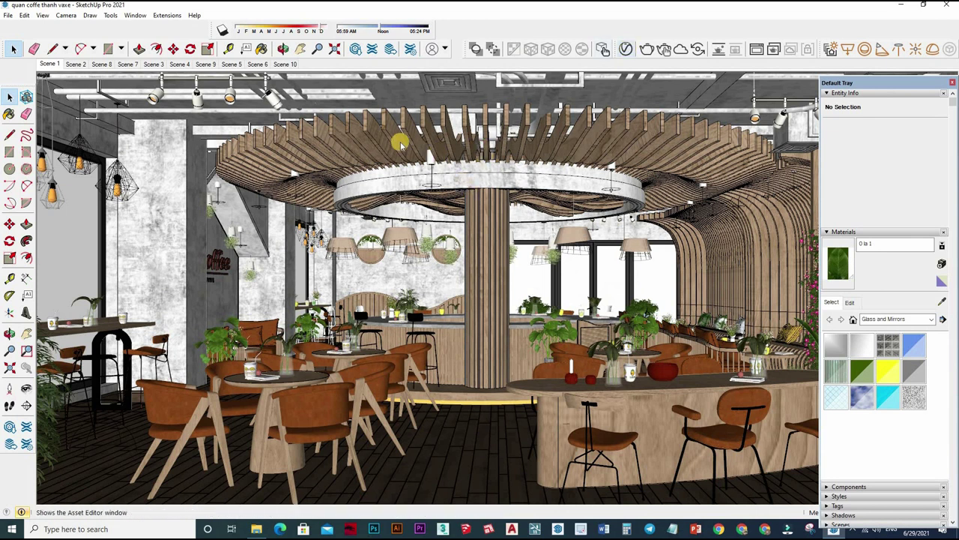
{"action": "left_click", "coordinate": [626, 49]}
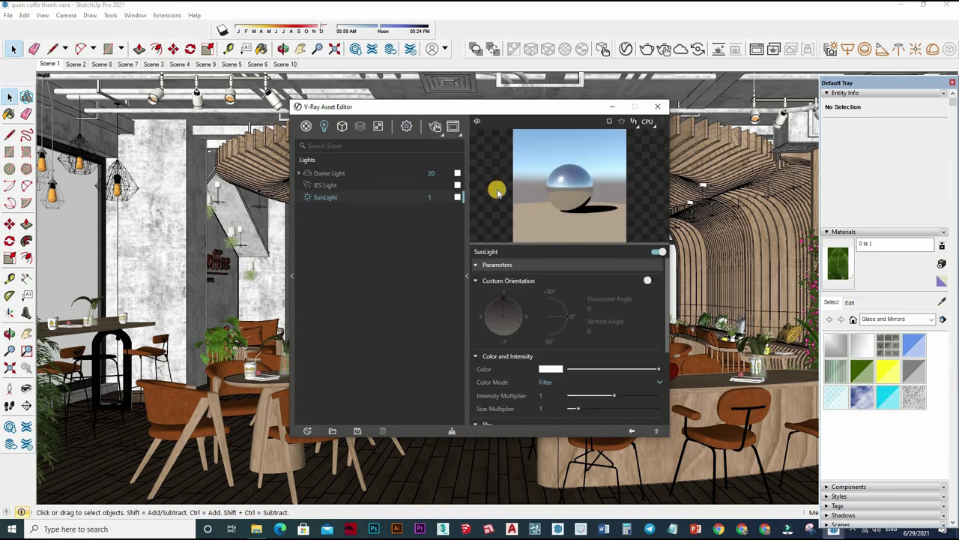
{"action": "left_click", "coordinate": [543, 291]}
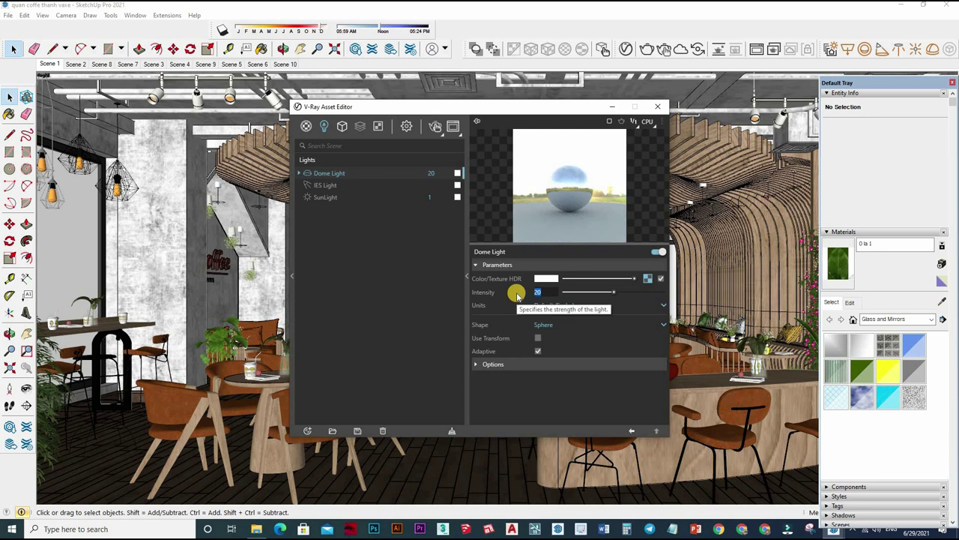
{"action": "type", "text": "10"}
{"action": "key", "text": "Return"}
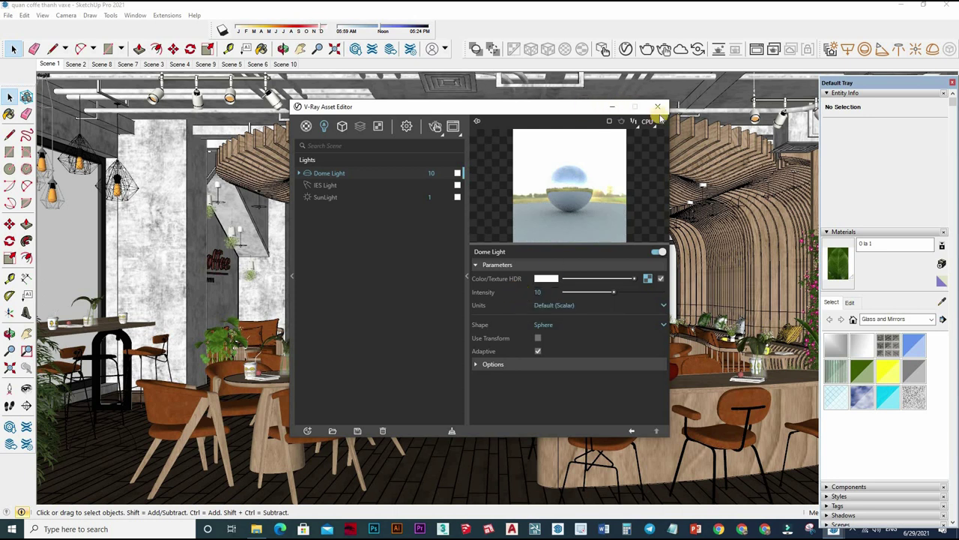
{"action": "left_click", "coordinate": [659, 110]}
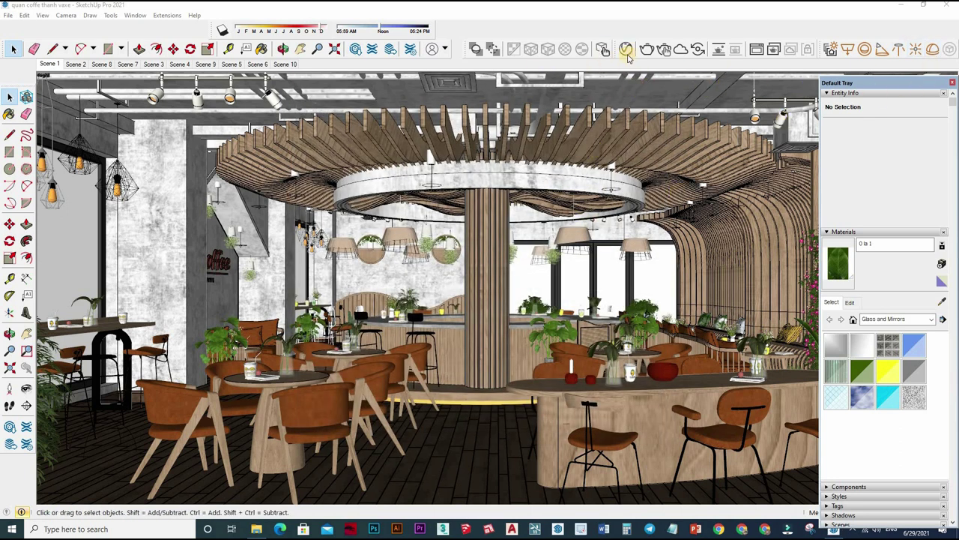
Turn off interactive rendering and set Max Subdivs to 24.
{"action": "left_click", "coordinate": [404, 129]}
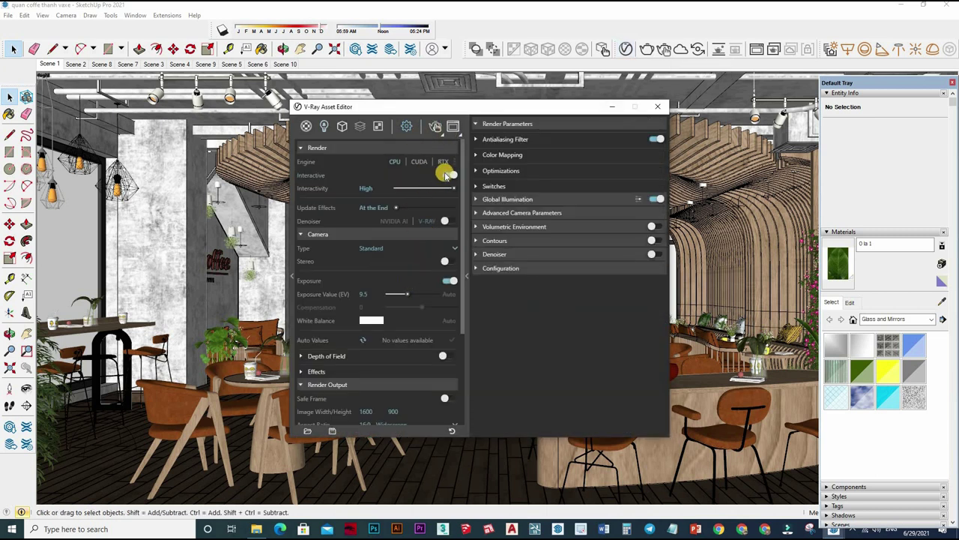
{"action": "left_click", "coordinate": [450, 176]}
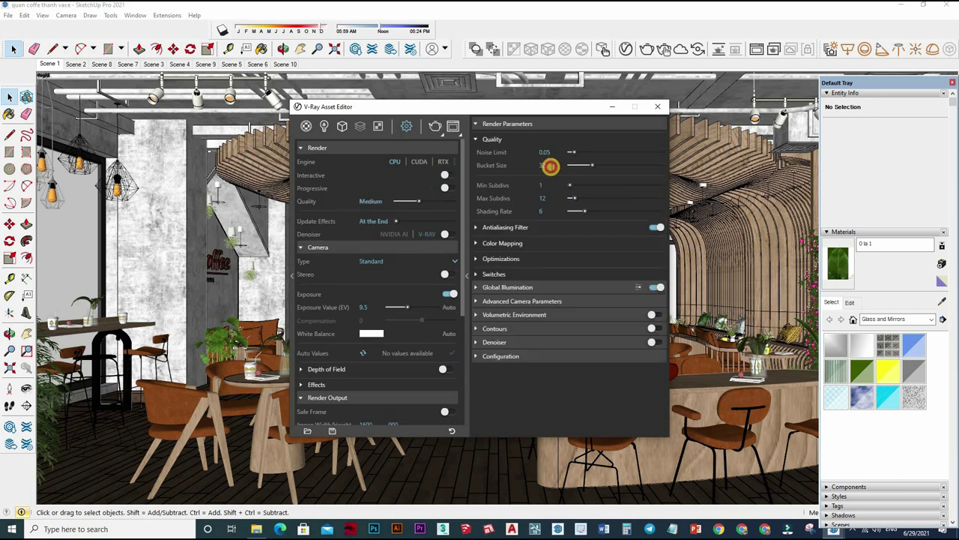
{"action": "key", "text": "Tab"}
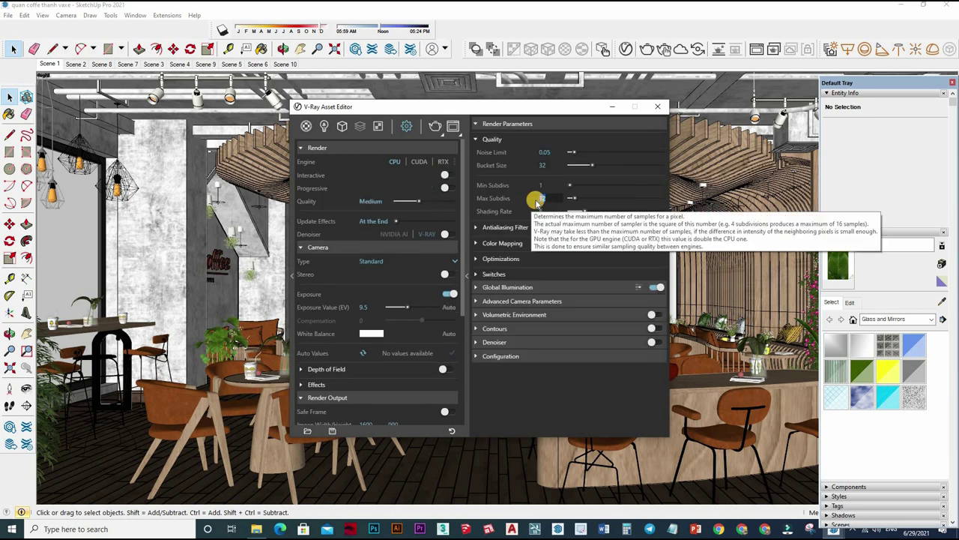
{"action": "type", "text": "24"}
{"action": "key", "text": "Return"}
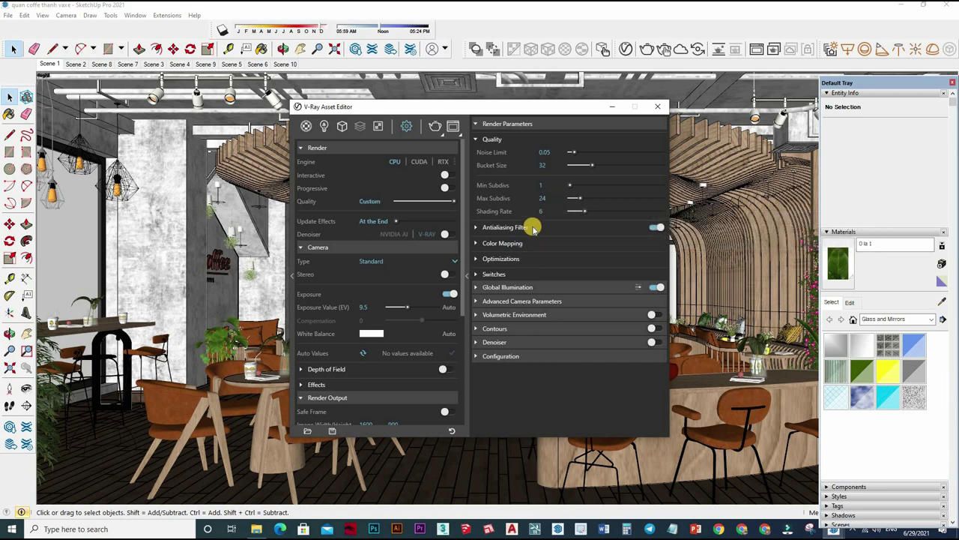
{"action": "left_click", "coordinate": [551, 228]}
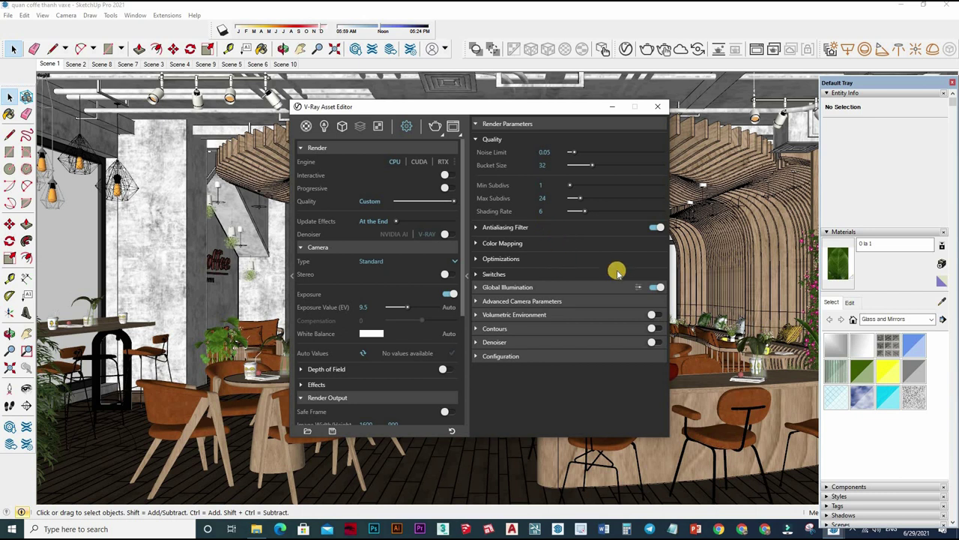
Switch primary GI rays to Irradiance map and set its Subdivs and Interpolation 50.
{"action": "left_click", "coordinate": [549, 300]}
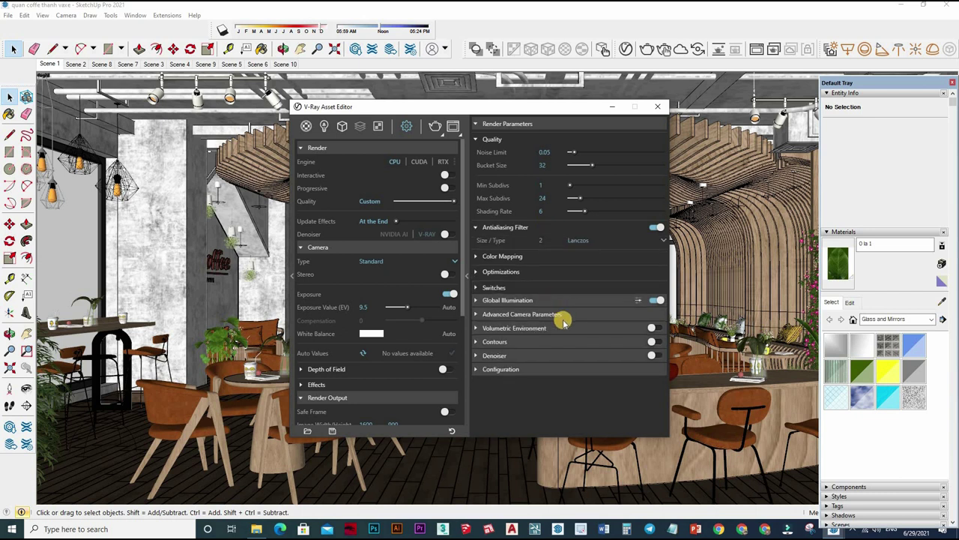
{"action": "left_click", "coordinate": [568, 316]}
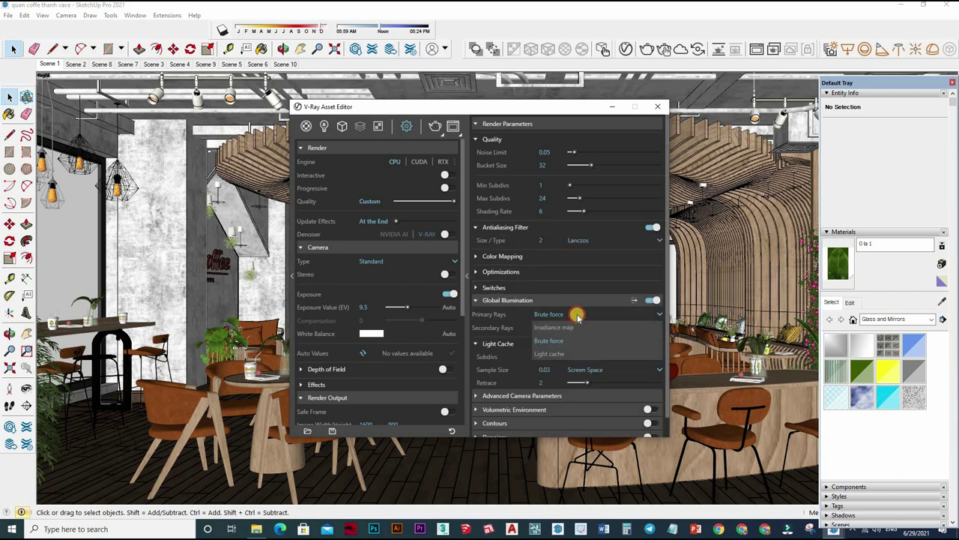
{"action": "left_click", "coordinate": [554, 341]}
{"action": "key", "text": "Tab"}
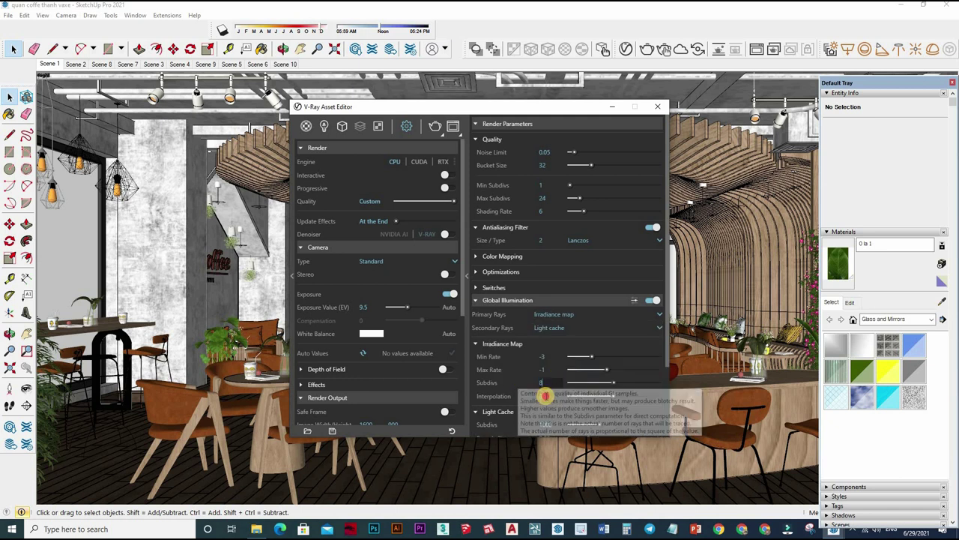
{"action": "type", "text": "1000"}
{"action": "key", "text": "Tab"}
{"action": "type", "text": "50"}
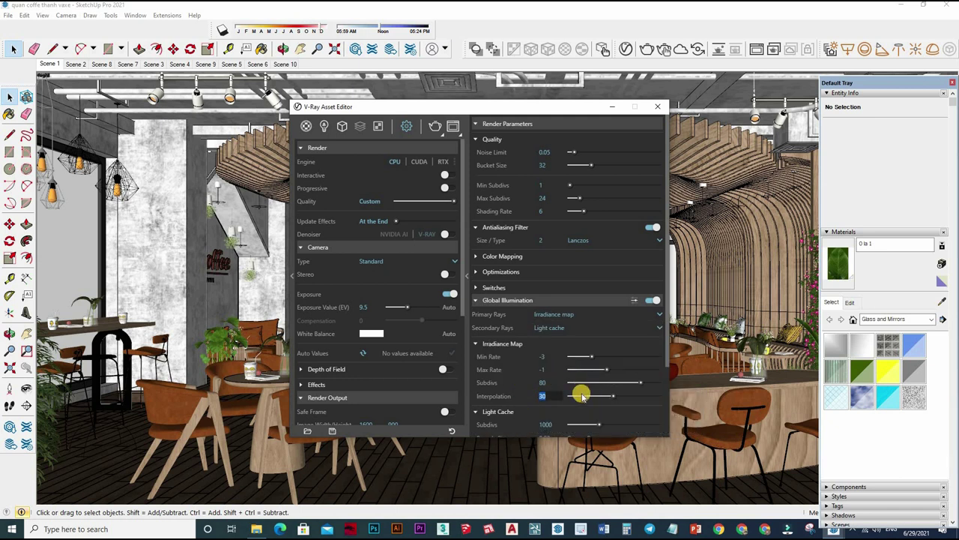
{"action": "key", "text": "Tab"}
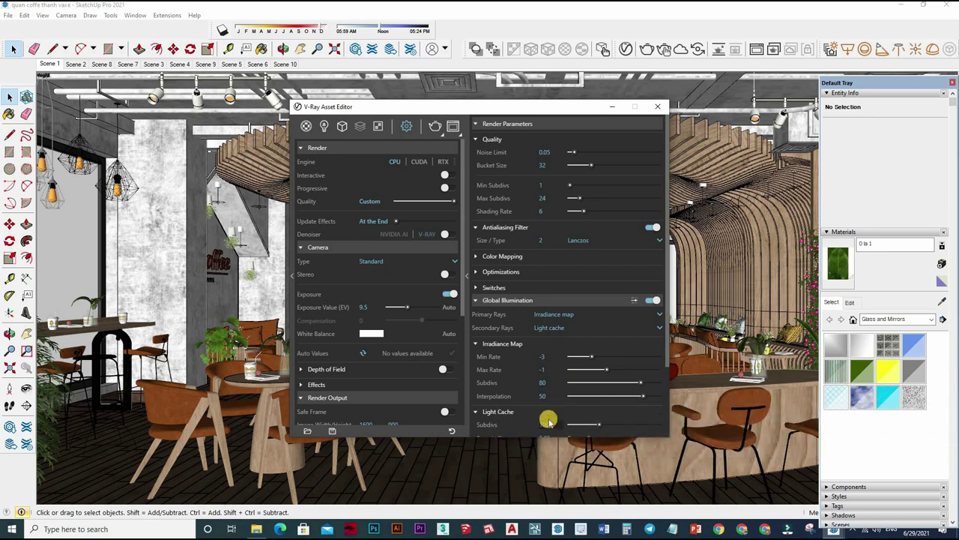
Set Light Cache Subdivs to 1300 and sample size 0.01, then close the settings.
{"action": "type", "text": "1300"}
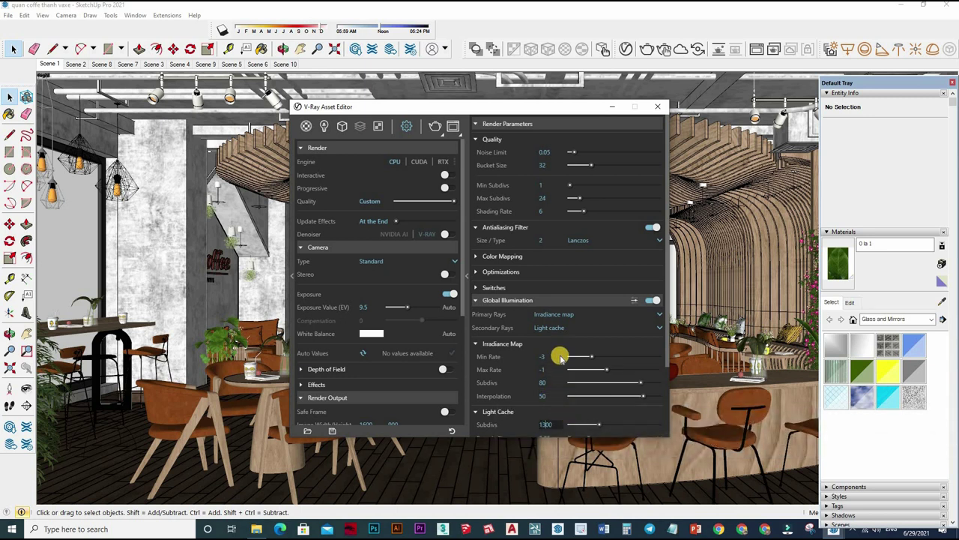
{"action": "key", "text": "Tab"}
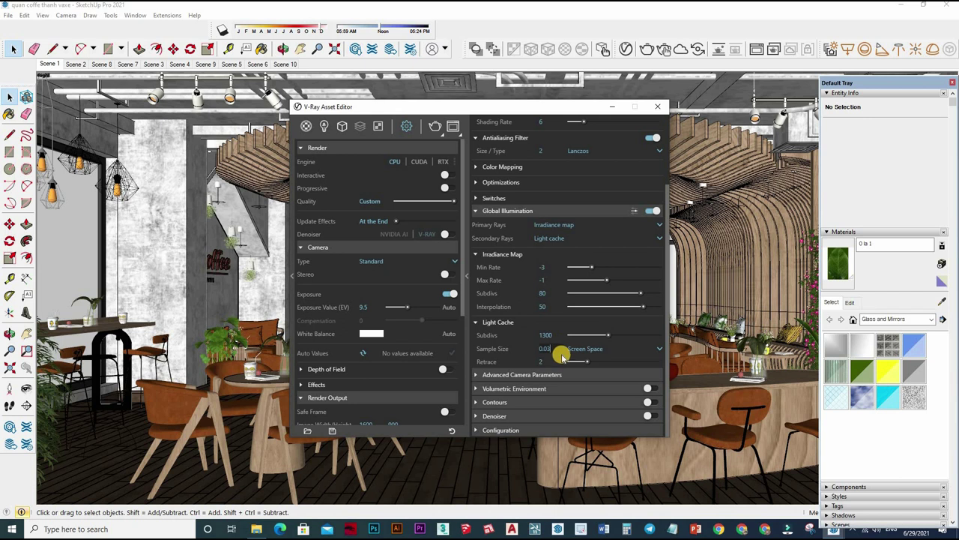
{"action": "type", "text": "1"}
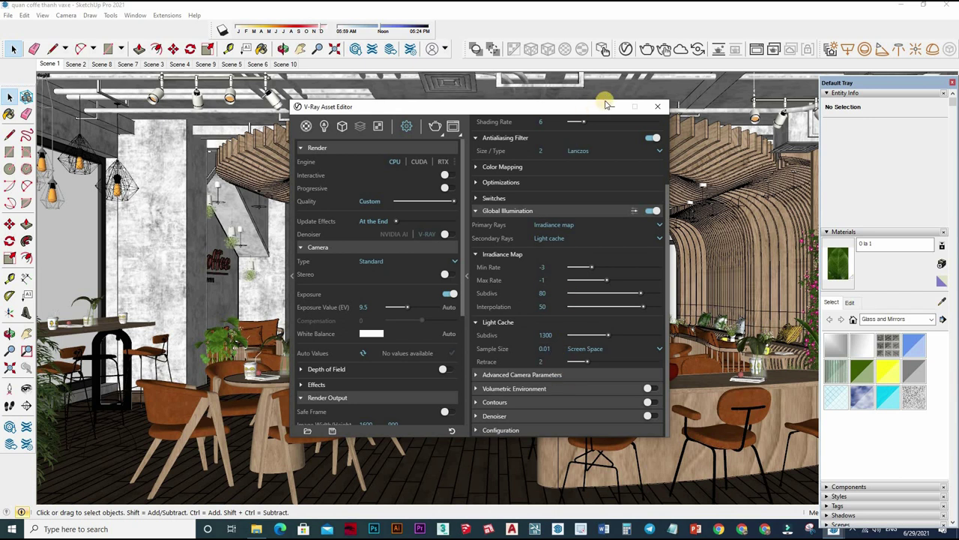
{"action": "scroll", "coordinate": [653, 147], "scroll_direction": "up", "scroll_amount": 2}
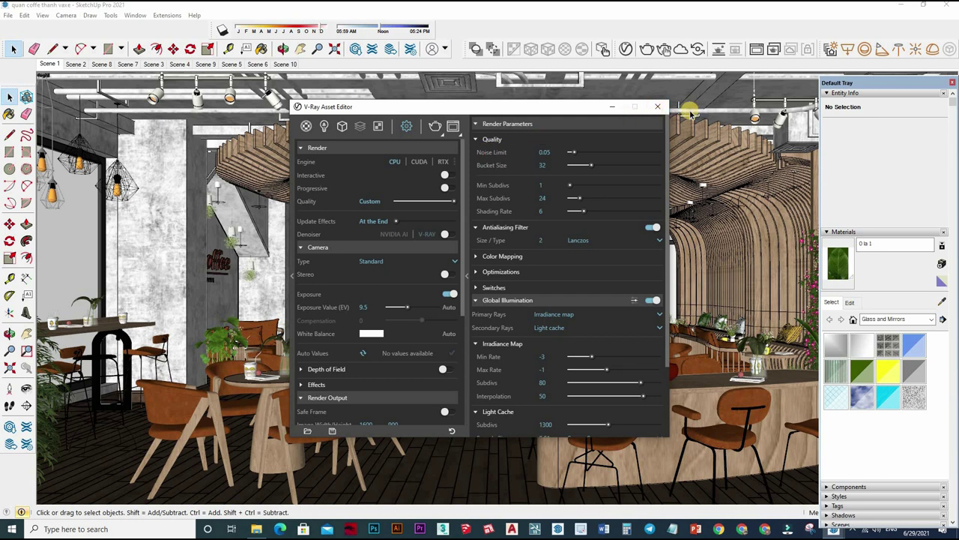
{"action": "left_click", "coordinate": [657, 107]}
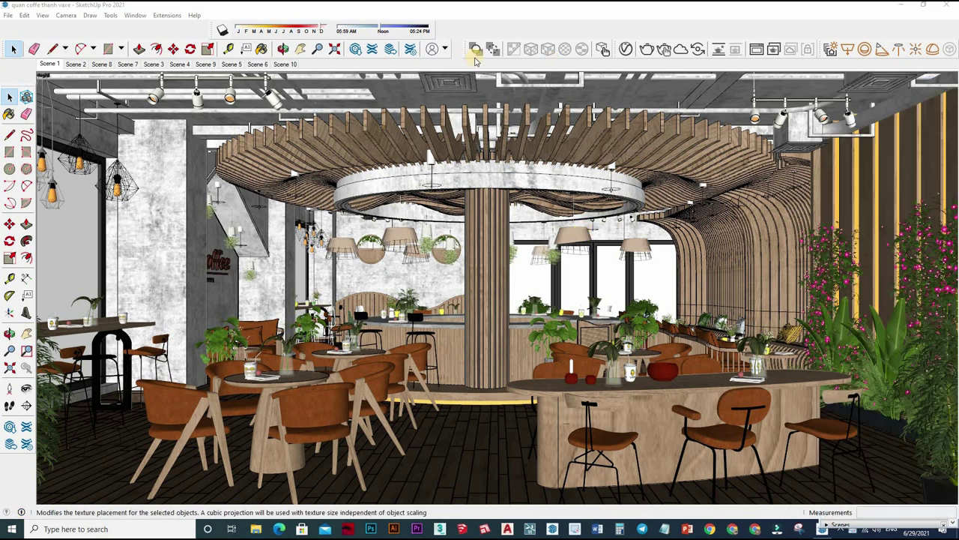
Check the Render Output is still 1600×900 in V-Ray settings, then close them.
{"action": "left_click", "coordinate": [626, 48]}
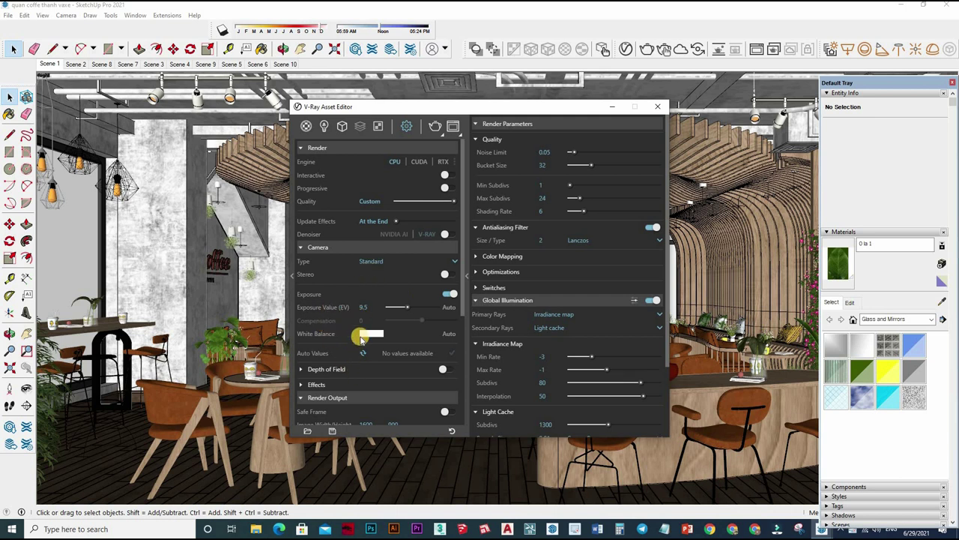
{"action": "scroll", "coordinate": [429, 316], "scroll_direction": "down", "scroll_amount": 3}
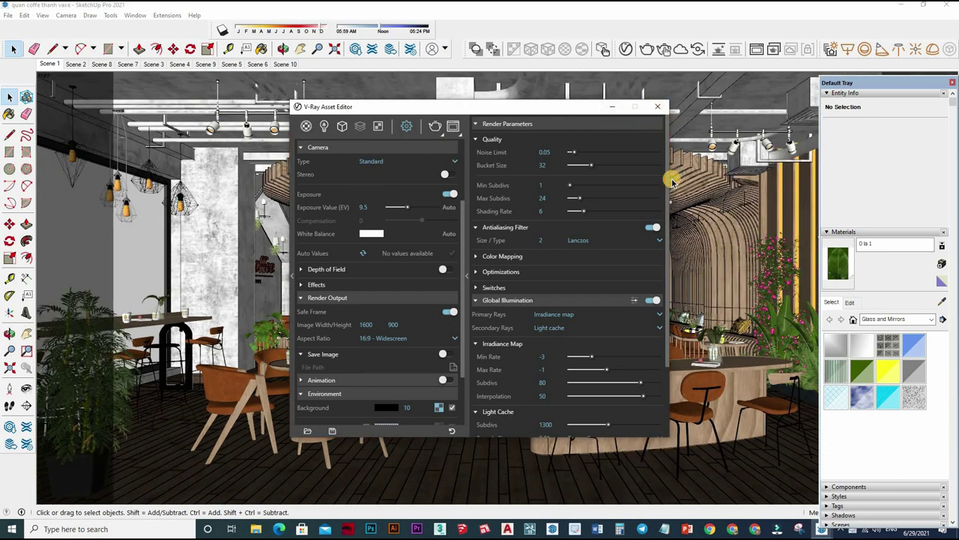
{"action": "left_click", "coordinate": [658, 105]}
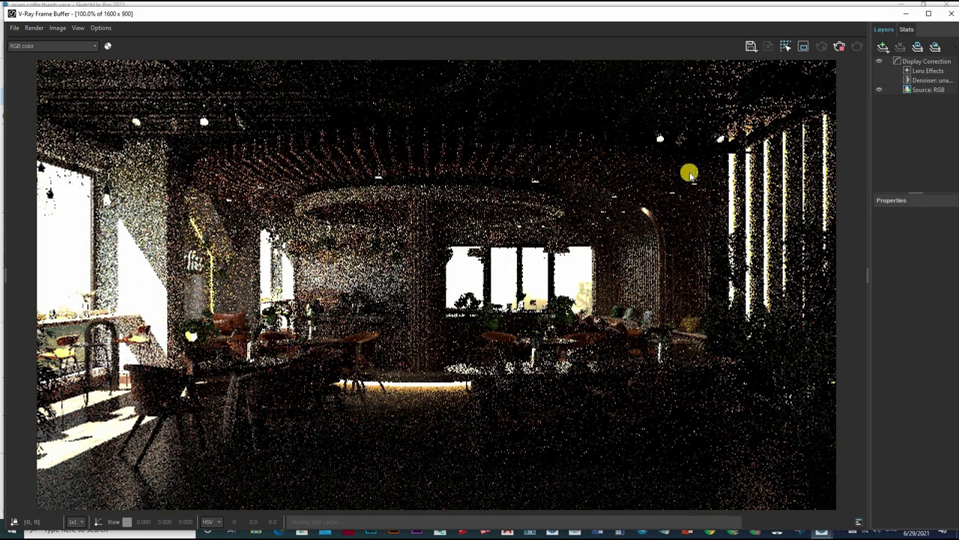
Maximize the V-Ray Frame Buffer while the 1600×900 render progresses.
{"action": "left_click", "coordinate": [927, 15]}
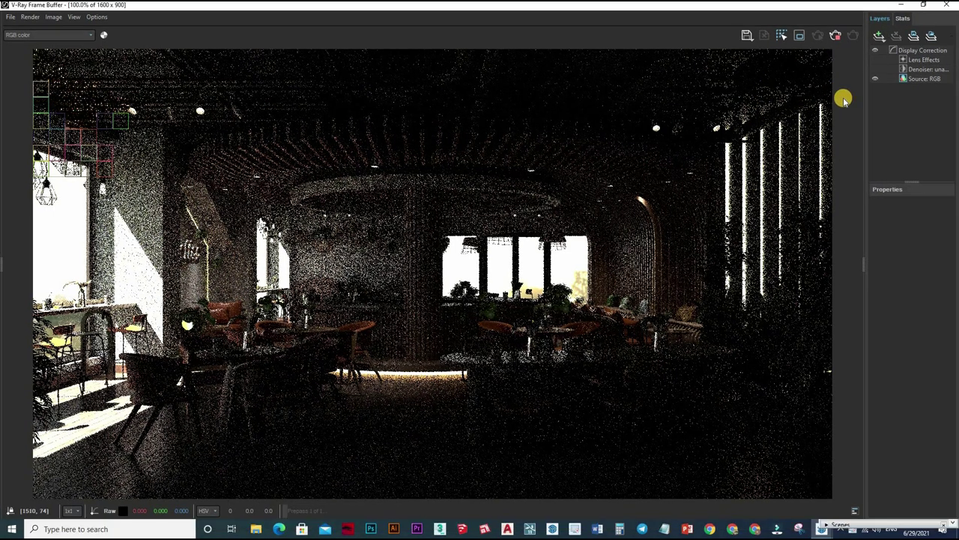